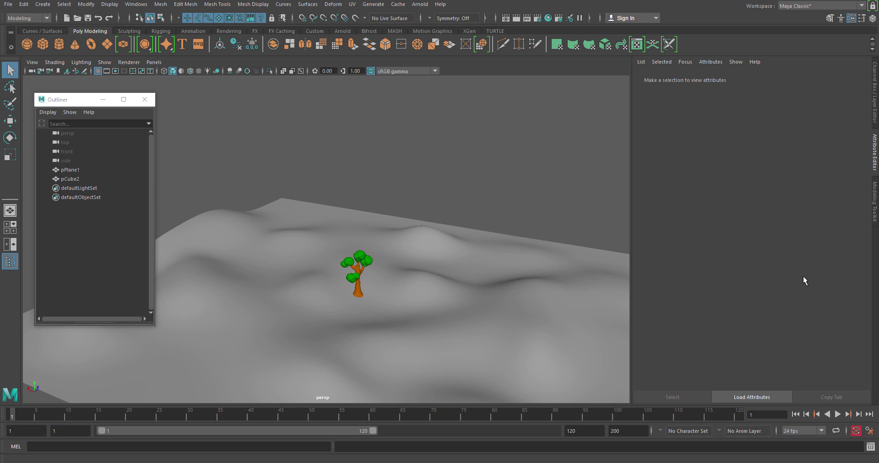
Select the tree pCube2 and show its translate, rotate and scale values in the Channel Box
click(357, 289)
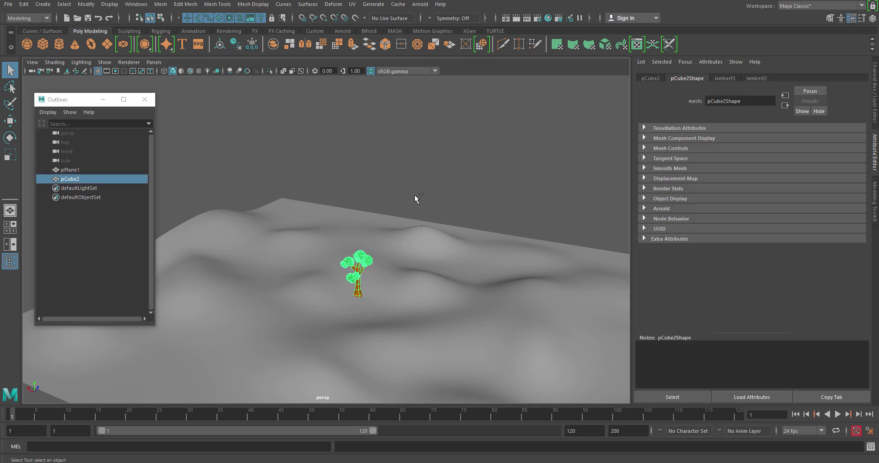
key(ctrl+a)
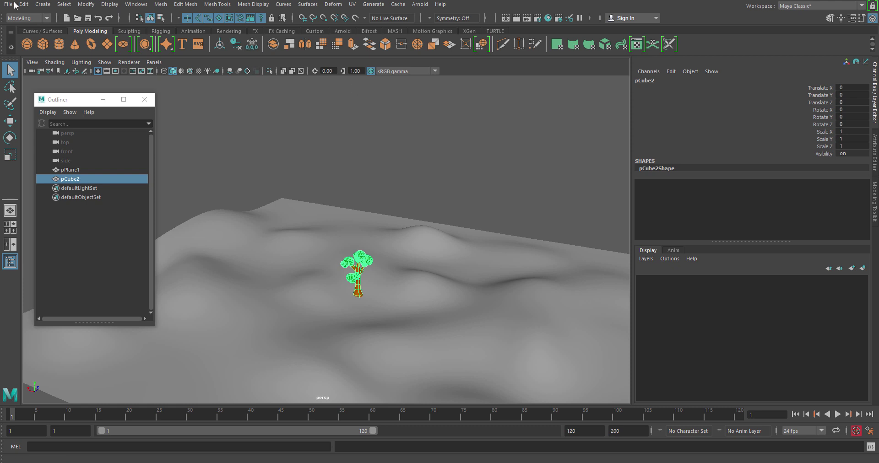
From the FX menu set, create a MASH network from the tree with reset default settings
click(43, 18)
click(35, 56)
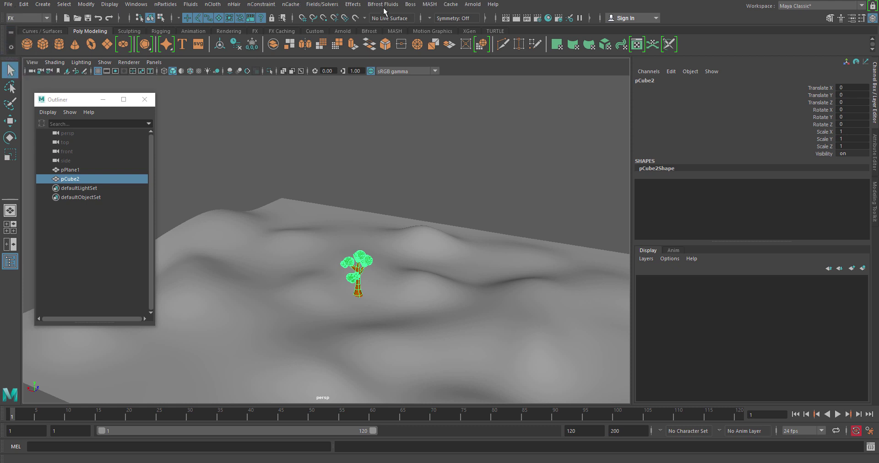
click(429, 4)
click(507, 20)
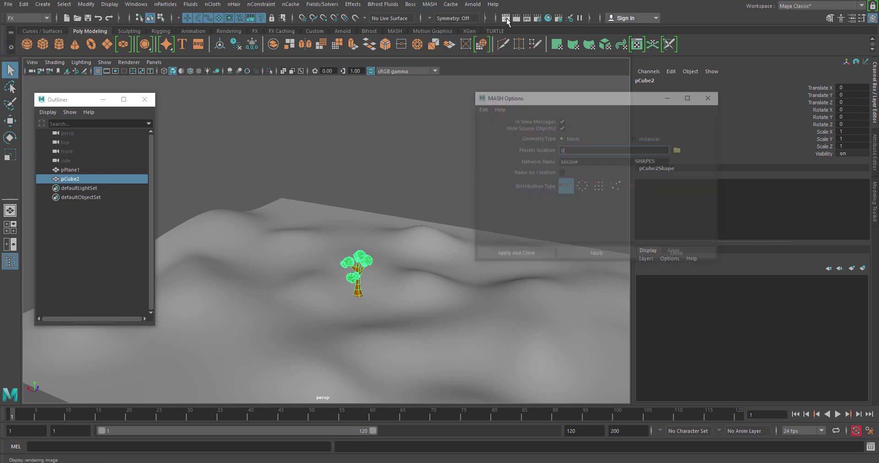
click(479, 108)
click(496, 125)
click(520, 256)
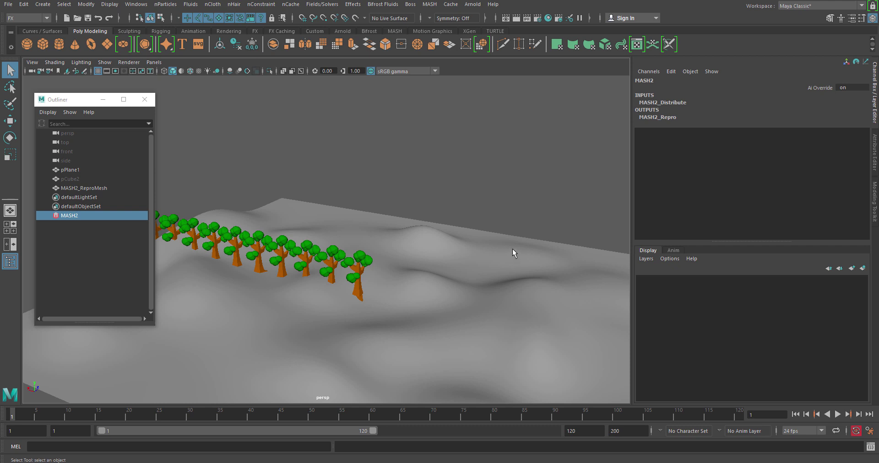
Set the MASH2 Distribute Number of Points to 1
key(ctrl+a)
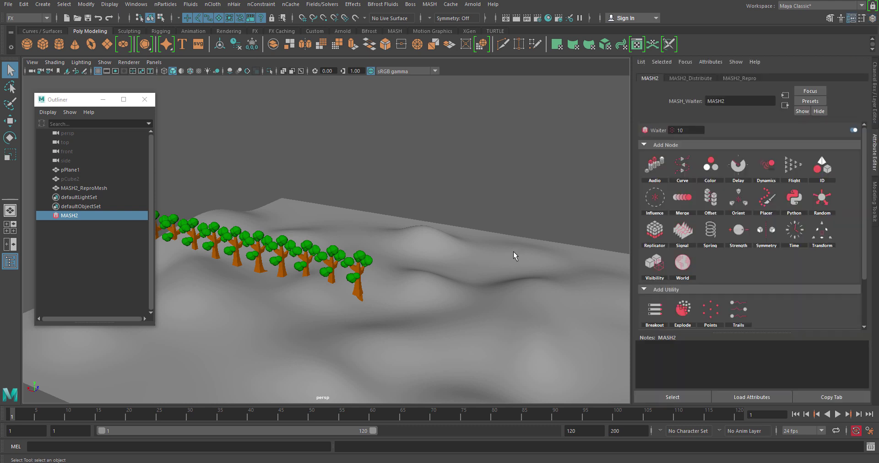
click(691, 79)
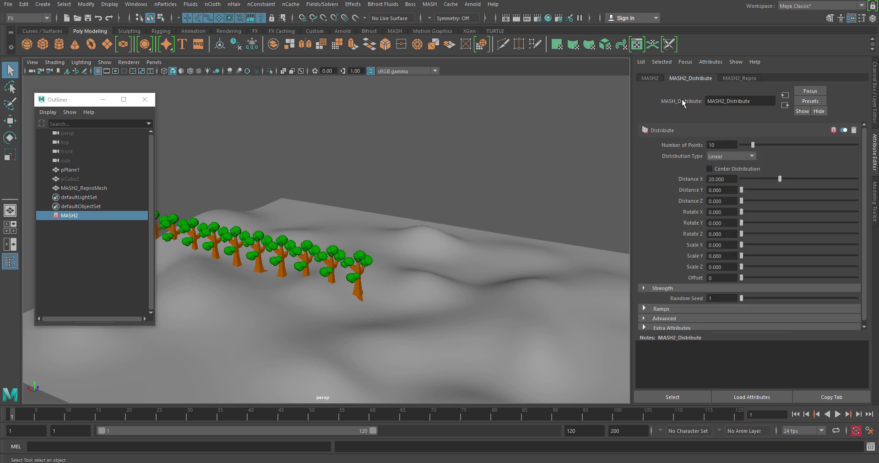
click(722, 145)
text(1)
key(Return)
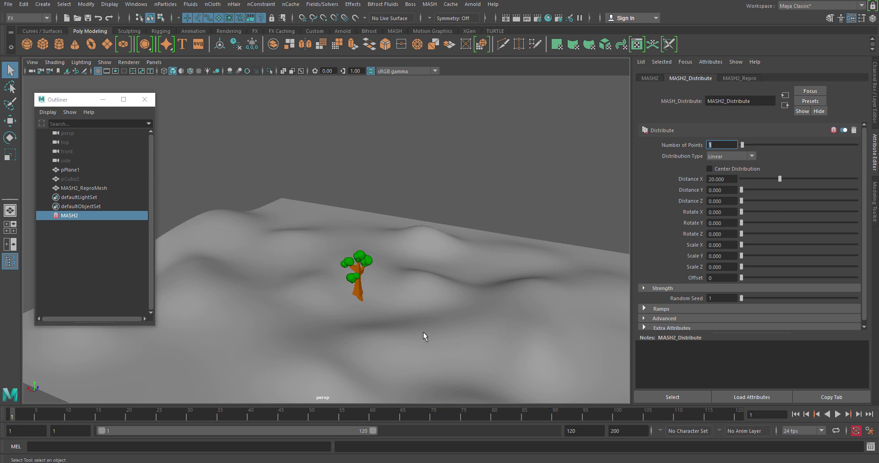
Add a Placer node from the MASH2 tab's Add Node icons
click(650, 78)
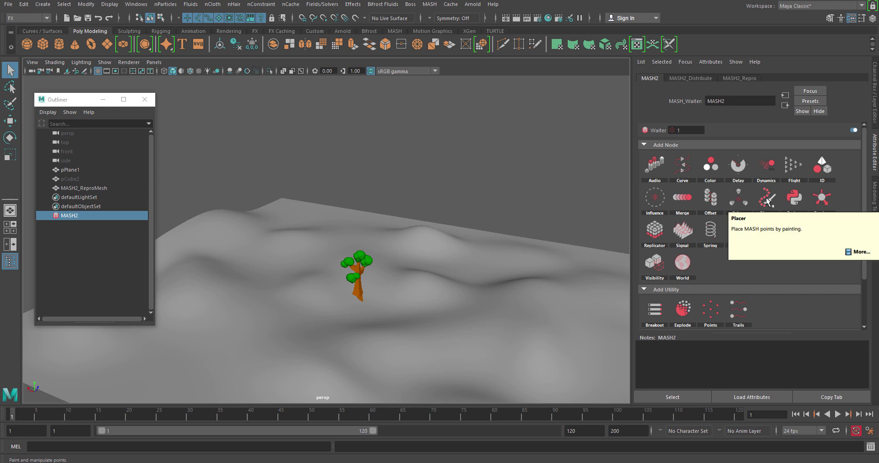
click(782, 202)
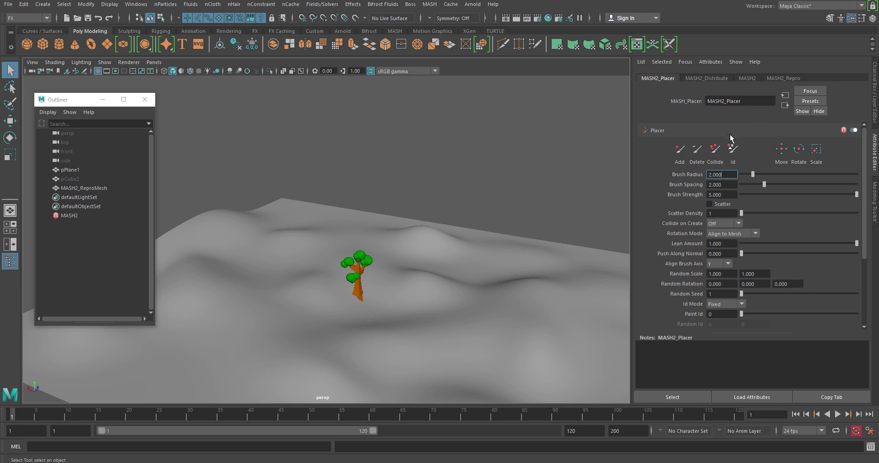
In Placer Add mode, paint a row of trees along the terrain's far ridge
click(680, 149)
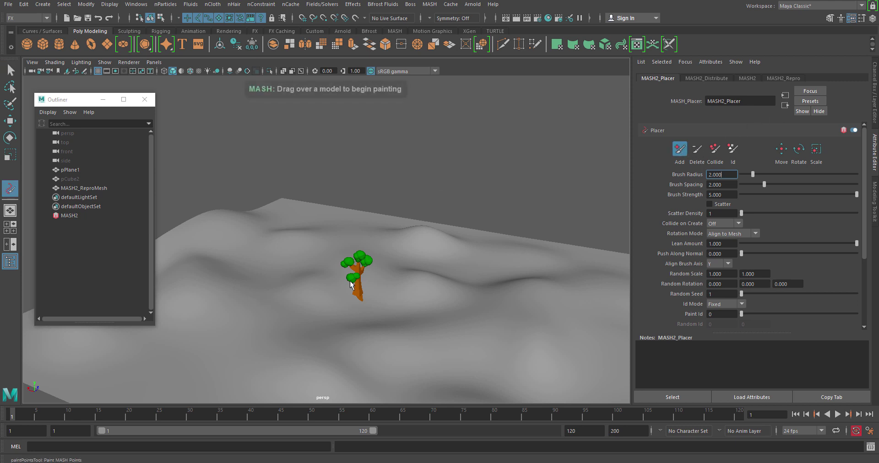
alt+drag(361, 281, 386, 263)
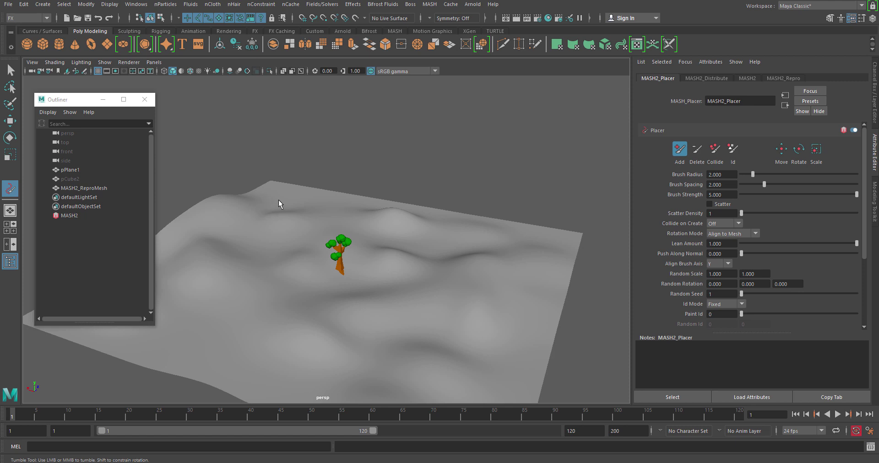
mouse_move(279, 200)
mouse_down()
mouse_move(500, 275)
mouse_move(467, 310)
mouse_up()
mouse_move(304, 298)
alt+middle_down()
mouse_move(328, 374)
mouse_move(478, 281)
mouse_move(451, 198)
alt+middle_up()
alt+drag(452, 198, 416, 199)
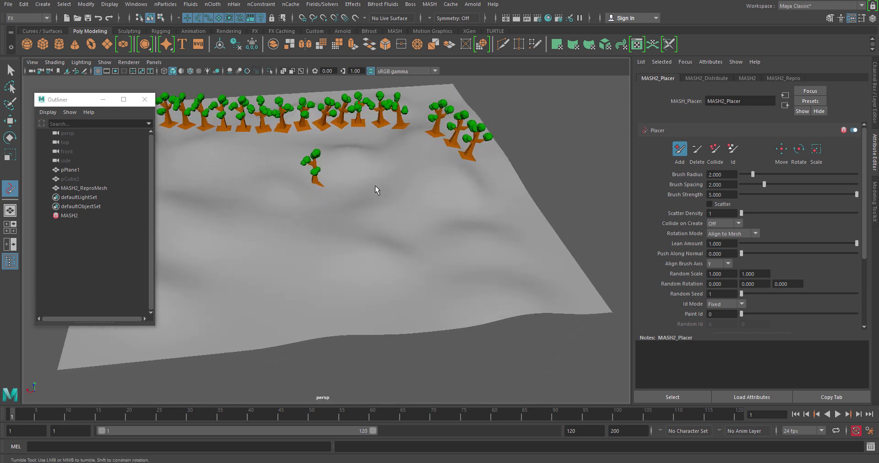
Switch the Placer to Delete and brush away the painted trees
alt+middle_drag(475, 210, 542, 240)
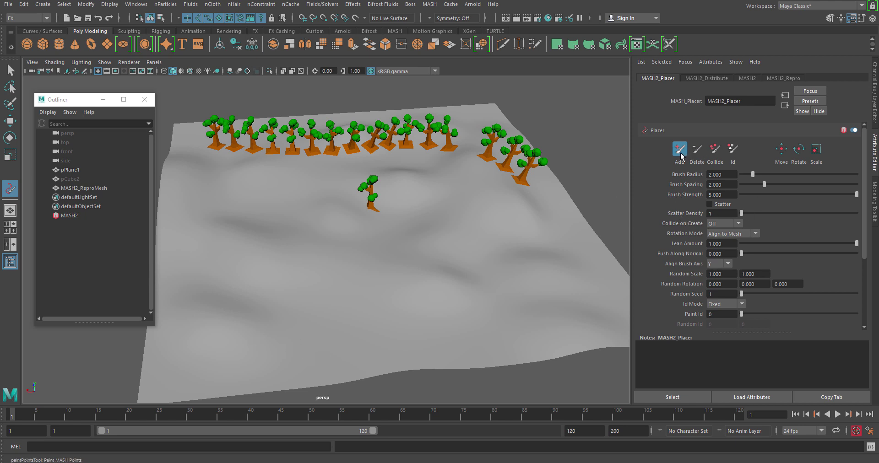
click(697, 149)
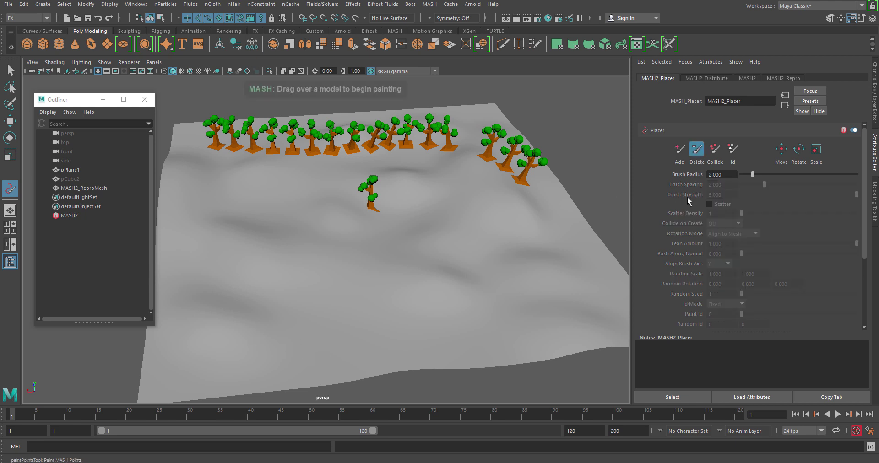
mouse_move(526, 191)
mouse_down()
mouse_move(516, 172)
mouse_move(459, 137)
mouse_move(234, 140)
mouse_move(241, 152)
mouse_move(422, 152)
mouse_up()
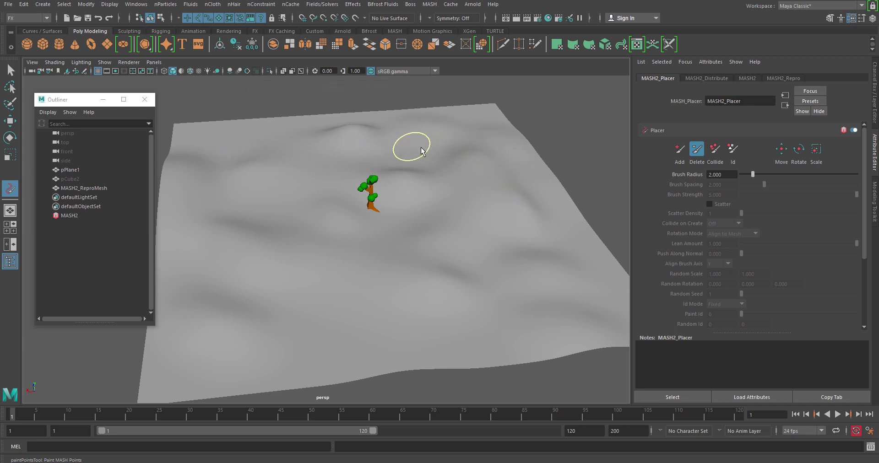
In Add mode with Brush Spacing 0.560, paint two dense rows of trees across the terrain
click(679, 151)
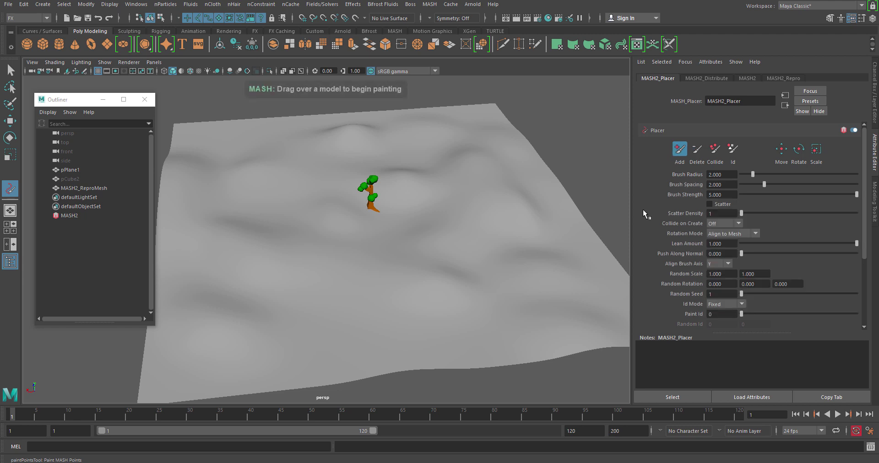
alt+drag(516, 194, 723, 170)
alt+drag(392, 275, 471, 287)
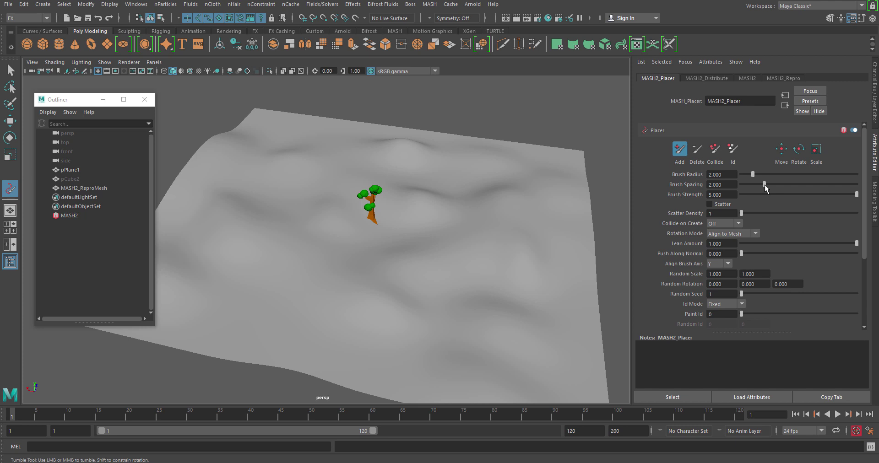
drag(765, 185, 749, 186)
mouse_move(281, 311)
mouse_down()
mouse_move(290, 318)
mouse_move(334, 281)
mouse_move(412, 329)
mouse_up()
scroll(413, 320, up, 5)
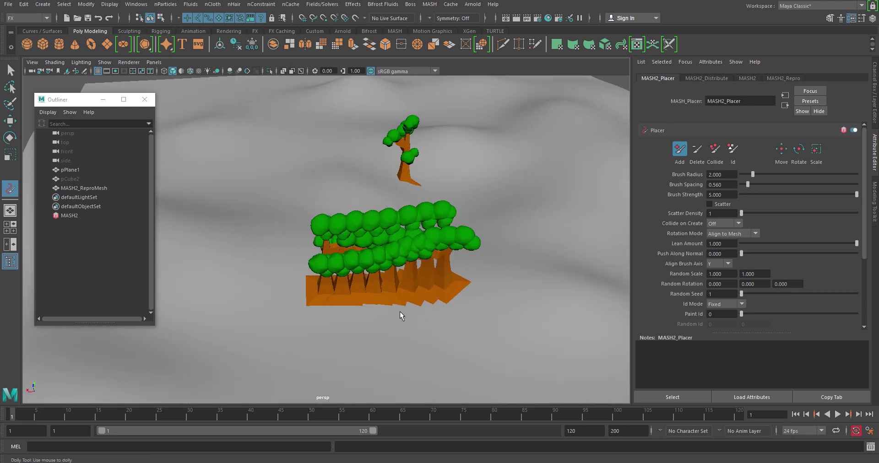
alt+middle_drag(412, 318, 273, 269)
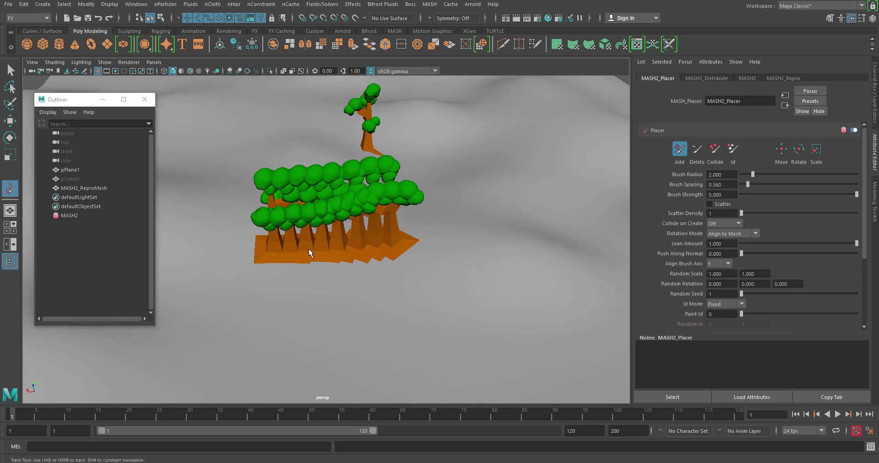
alt+drag(293, 253, 310, 295)
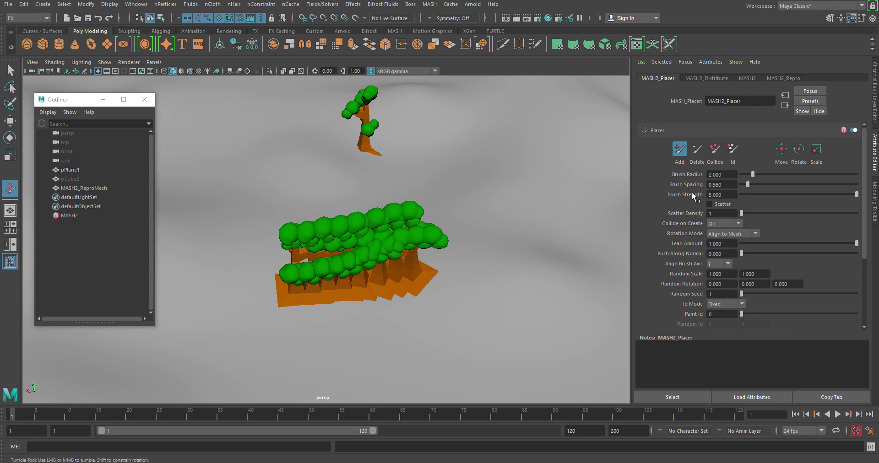
Brush over the crowded rows in Collide mode to spread them into a loose cluster
click(716, 151)
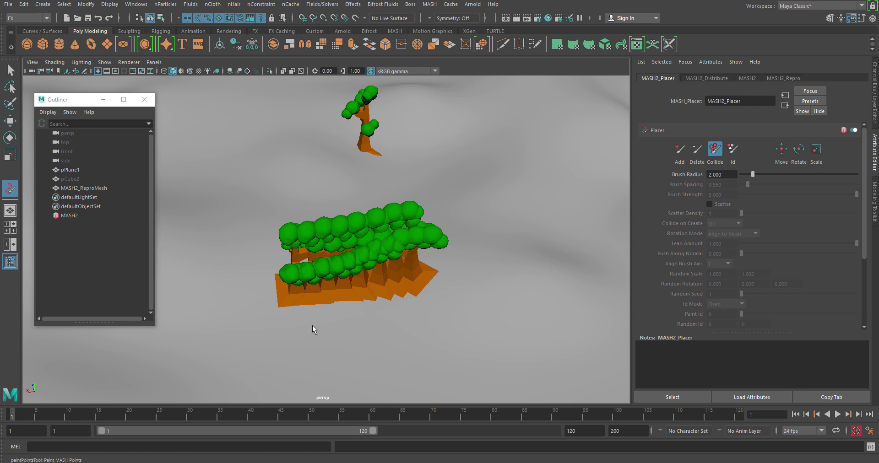
mouse_move(314, 269)
mouse_down()
mouse_move(242, 275)
mouse_move(421, 261)
mouse_move(400, 241)
mouse_move(342, 265)
mouse_move(339, 281)
mouse_move(335, 257)
mouse_move(416, 249)
mouse_move(411, 234)
mouse_move(320, 249)
mouse_move(330, 329)
mouse_move(308, 300)
mouse_move(254, 297)
mouse_move(303, 334)
mouse_move(280, 353)
mouse_move(292, 336)
mouse_up()
mouse_move(235, 360)
mouse_down()
mouse_move(283, 339)
mouse_move(298, 348)
mouse_move(287, 314)
mouse_move(341, 324)
mouse_move(327, 289)
mouse_move(367, 296)
mouse_move(390, 254)
mouse_move(418, 286)
mouse_move(422, 246)
mouse_move(455, 345)
mouse_up()
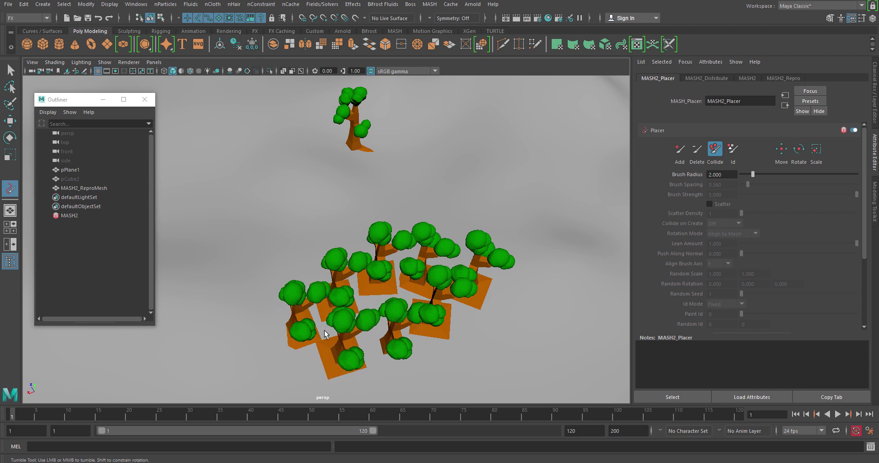
alt+drag(501, 304, 406, 310)
alt+middle_drag(293, 232, 426, 230)
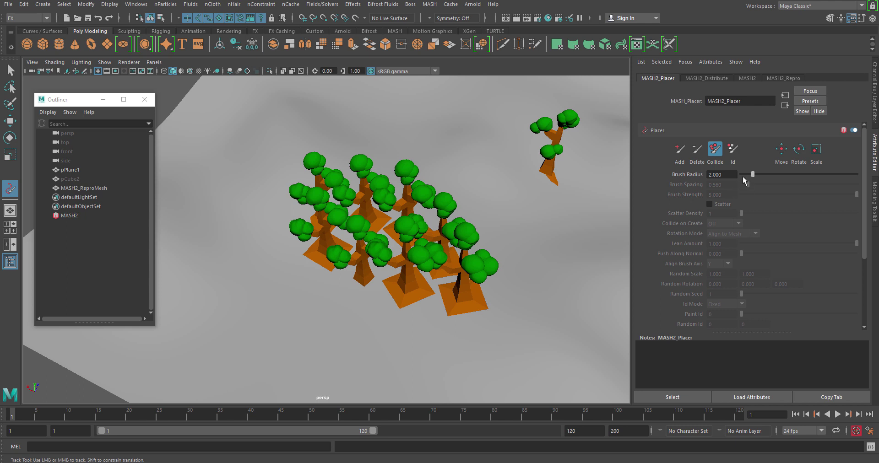
Set the Placer to Id mode and select the Paint Id field, leaving it at 0
click(733, 150)
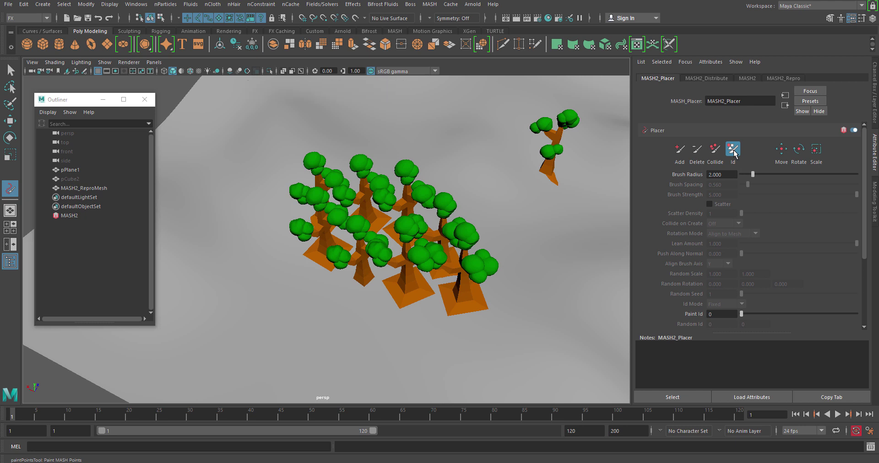
click(719, 313)
Paint an arc of new trees across the far terrain in Placer Add mode
click(782, 149)
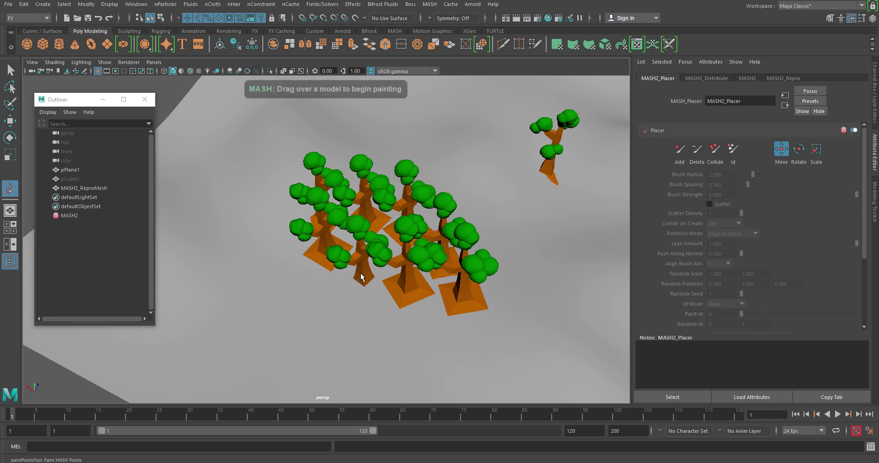
mouse_move(456, 264)
alt+mouse_down()
mouse_move(524, 216)
mouse_move(359, 309)
mouse_move(449, 320)
mouse_move(415, 326)
mouse_move(430, 279)
mouse_move(393, 314)
mouse_move(421, 314)
alt+mouse_up()
scroll(416, 325, down, 3)
scroll(421, 313, up, 2)
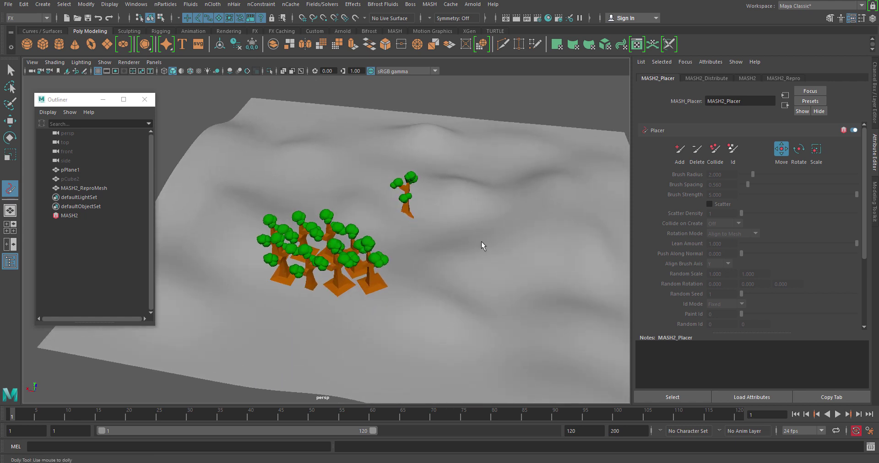
click(680, 152)
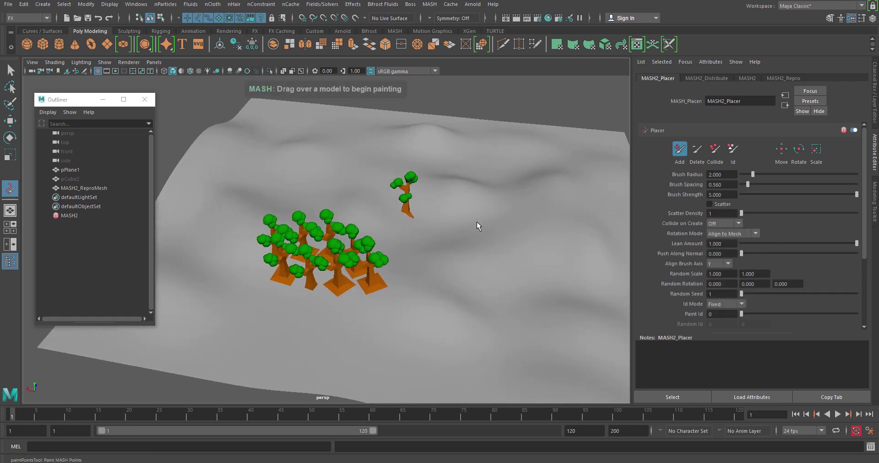
mouse_move(476, 221)
alt+middle_down()
mouse_move(501, 218)
mouse_move(239, 249)
alt+middle_up()
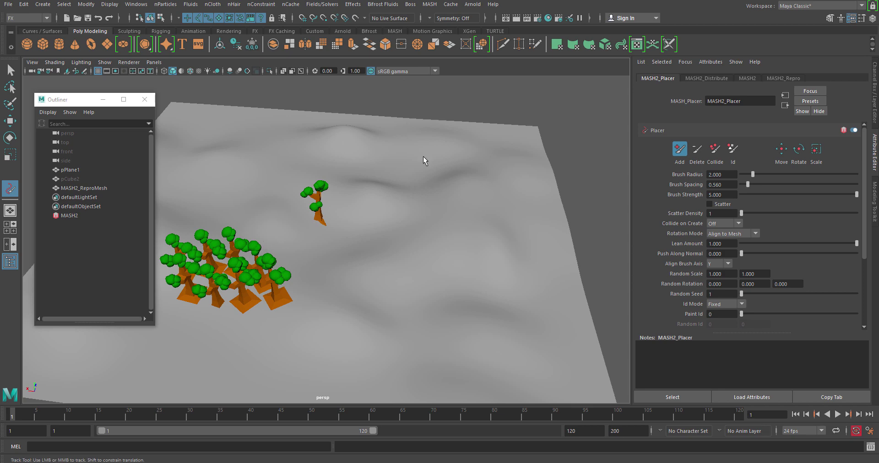
mouse_move(391, 150)
mouse_down()
mouse_move(468, 169)
mouse_move(492, 201)
mouse_move(479, 282)
mouse_up()
mouse_move(357, 239)
alt+mouse_down()
mouse_move(377, 246)
mouse_move(359, 252)
mouse_move(443, 254)
mouse_move(367, 246)
mouse_move(350, 234)
mouse_move(363, 196)
mouse_move(420, 226)
mouse_move(397, 204)
mouse_move(403, 200)
alt+mouse_up()
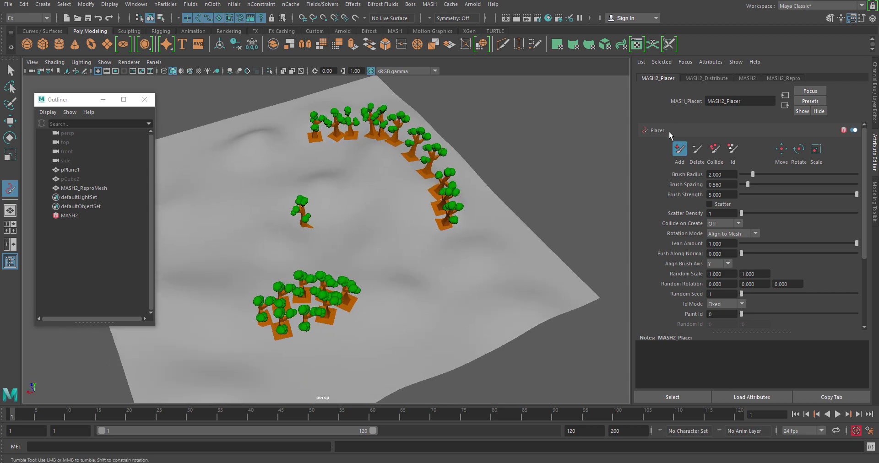
Switch the Placer to Move and box-select the left tree cluster's points
click(782, 149)
alt+drag(379, 191, 293, 207)
alt+middle_drag(192, 261, 259, 242)
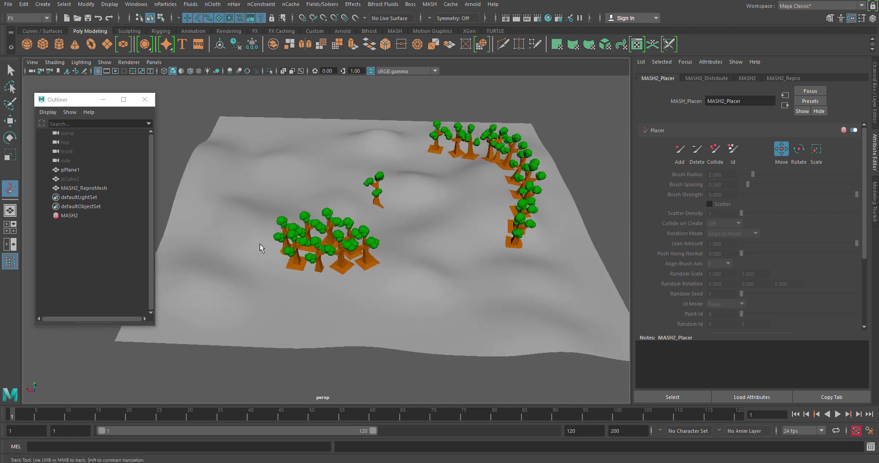
drag(360, 267, 402, 284)
alt+drag(320, 316, 281, 255)
alt+right_drag(281, 255, 440, 269)
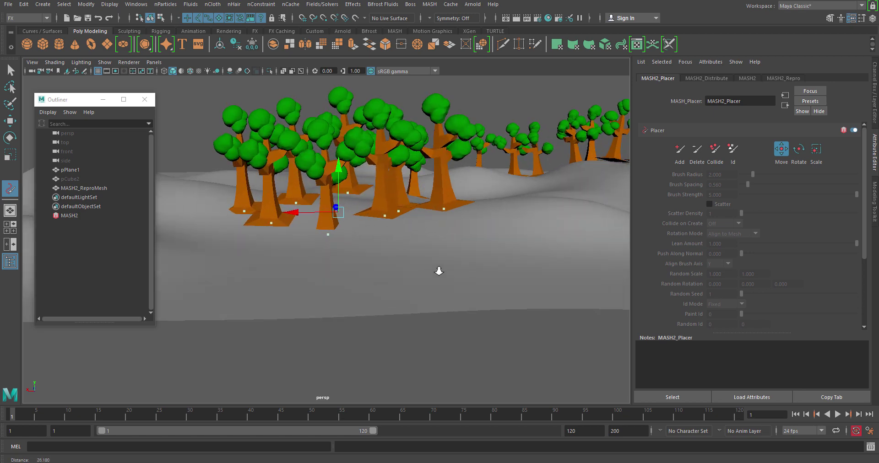
alt+drag(440, 269, 334, 277)
scroll(352, 281, down, 5)
alt+right_drag(334, 277, 404, 264)
alt+drag(405, 265, 339, 297)
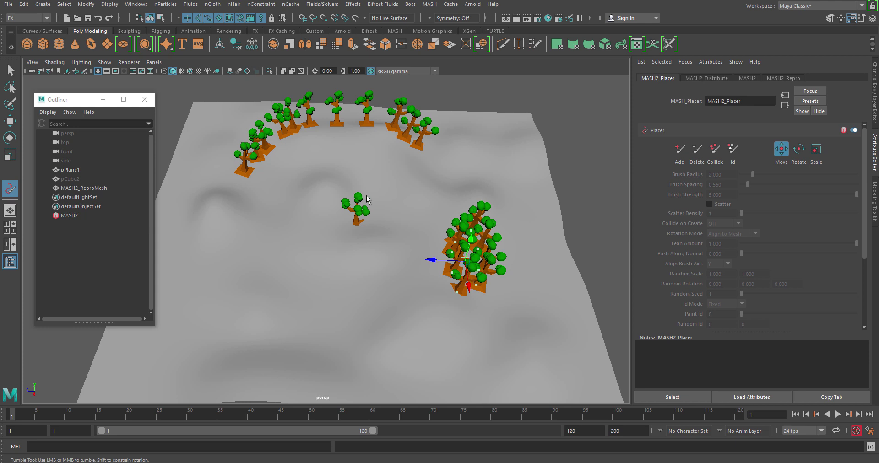
Select MASH2_ReproMesh, test raising it about 9 units vertically, then undo
click(359, 214)
click(703, 79)
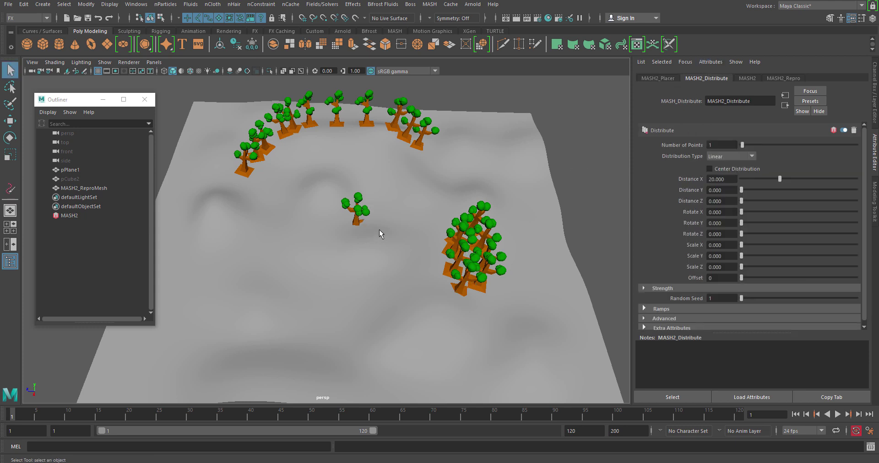
click(362, 218)
alt+drag(392, 261, 357, 215)
key(w)
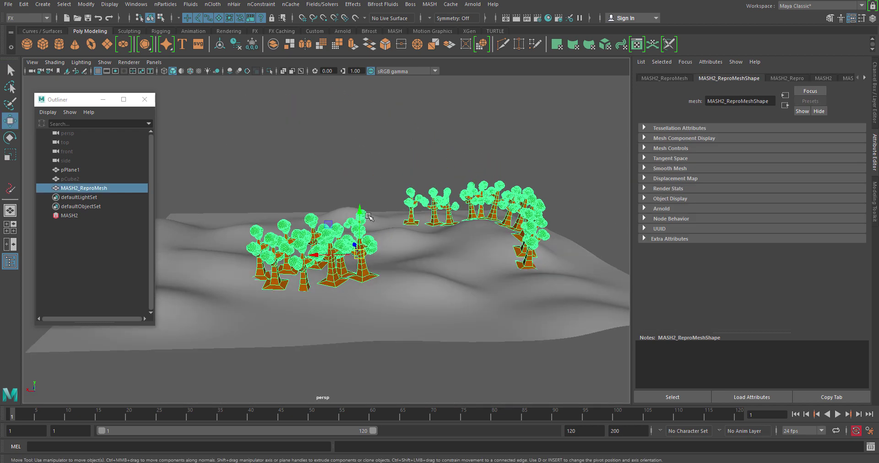
click(360, 210)
drag(365, 158, 360, 142)
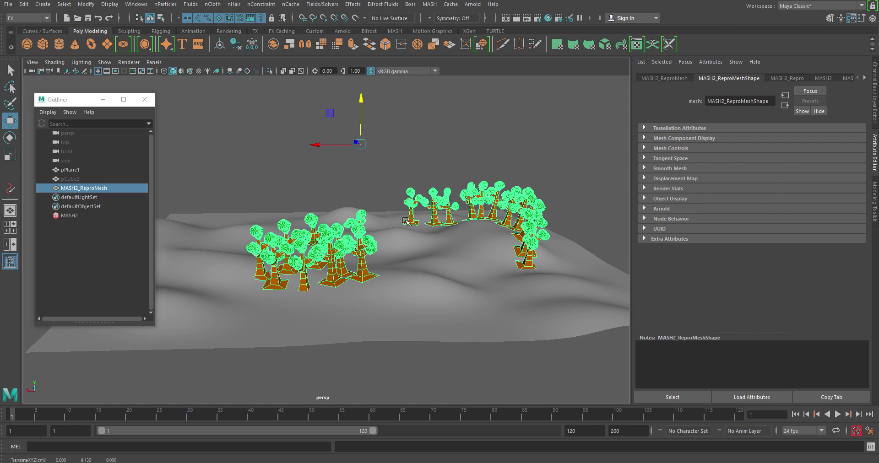
key(ctrl+z)
key(ctrl+z)
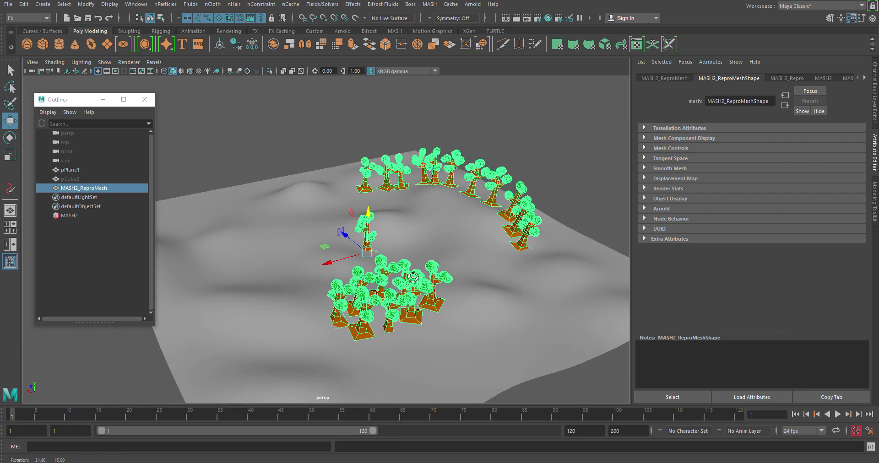
Open the MASH2 tab to show its Add Node options
click(789, 77)
click(830, 80)
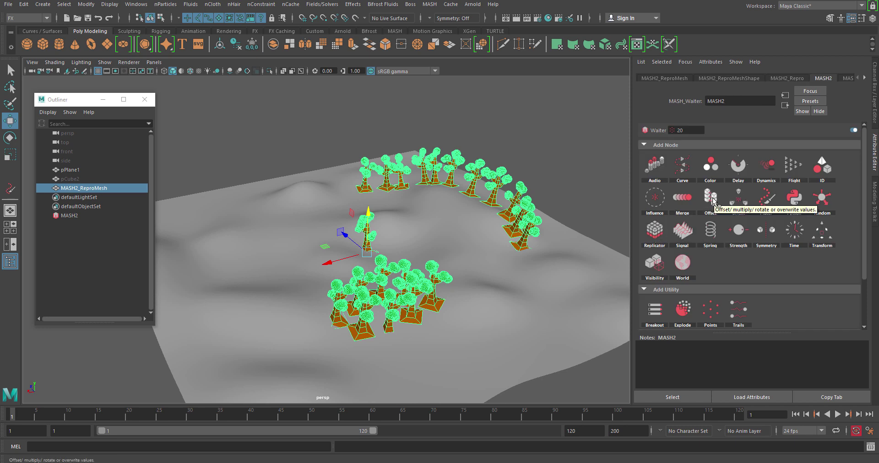
alt+drag(466, 303, 452, 290)
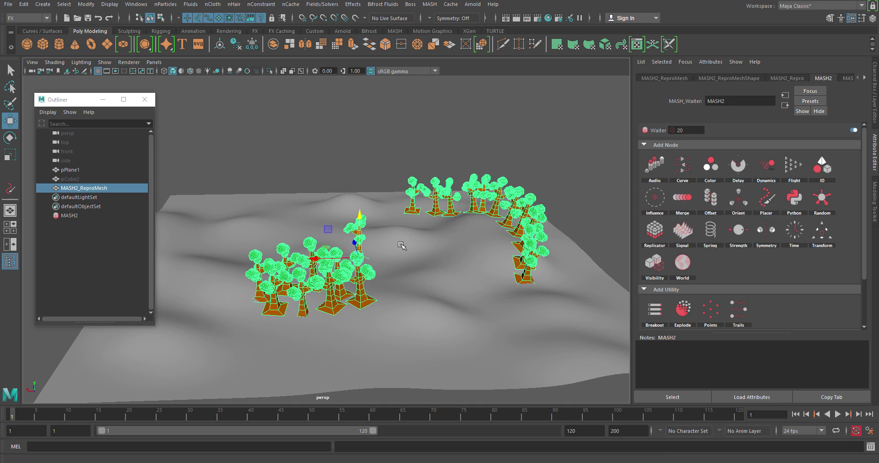
alt+drag(403, 246, 397, 283)
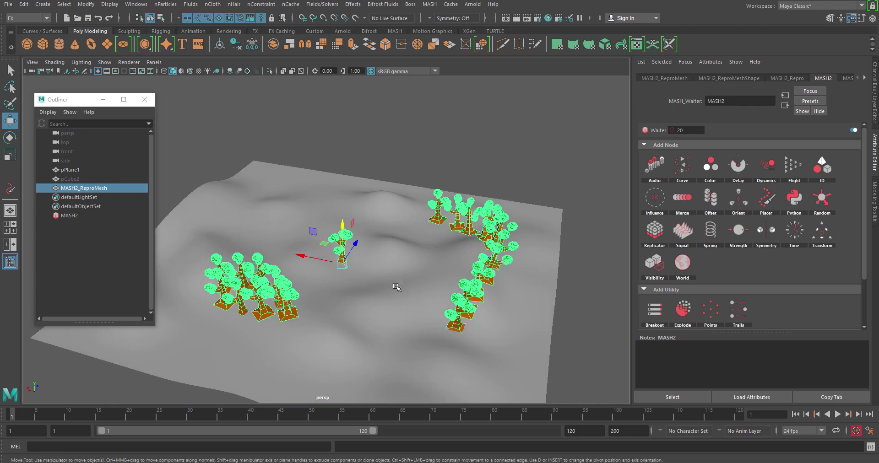
Select MASH2 in the Outliner, open its Placer settings and region-select trees in Move mode
click(68, 216)
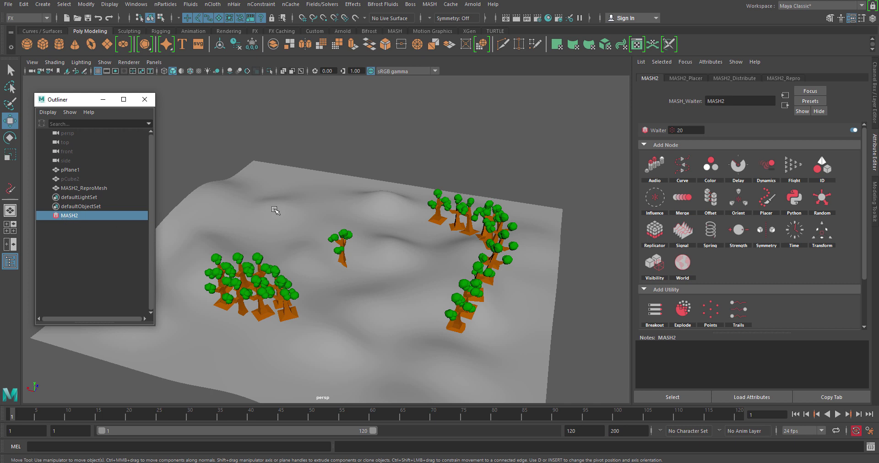
click(732, 80)
click(685, 79)
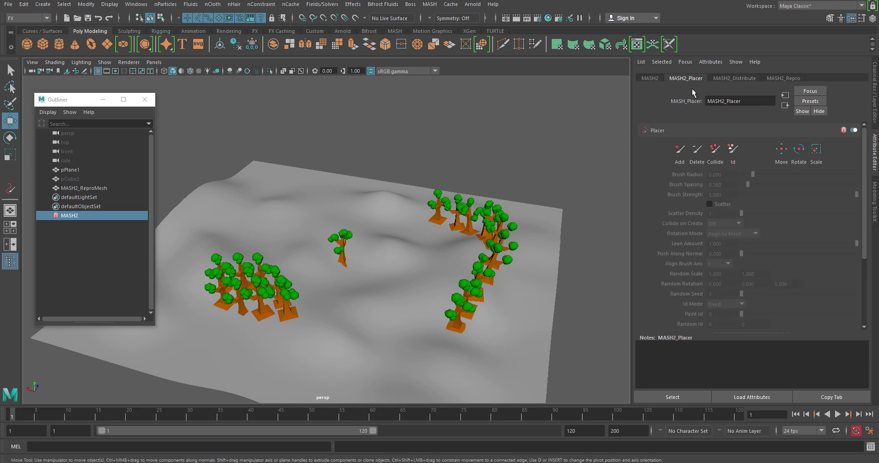
alt+drag(366, 252, 398, 248)
click(782, 149)
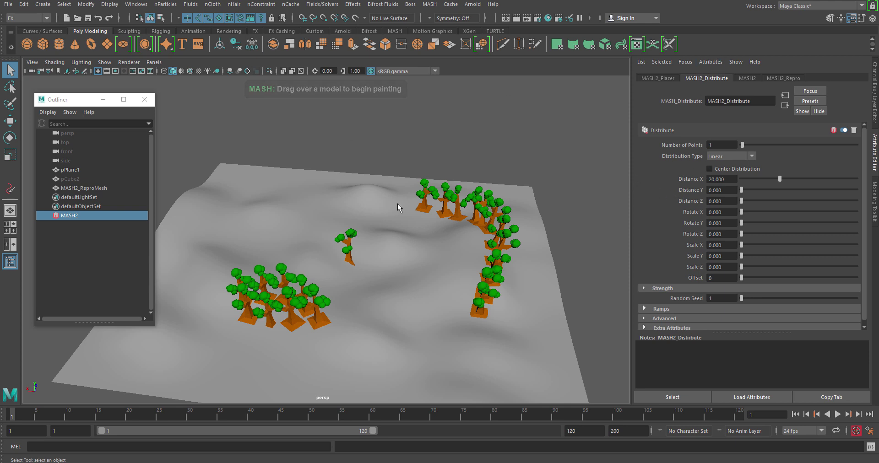
alt+drag(407, 222, 429, 229)
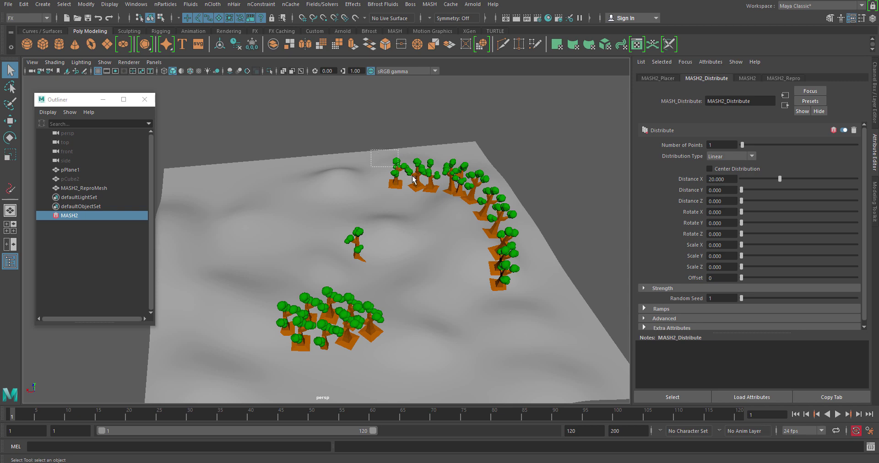
drag(437, 186, 403, 197)
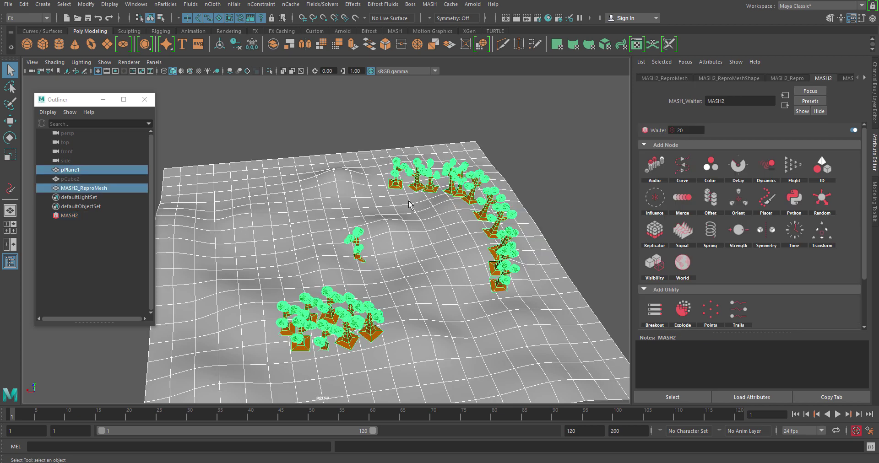
Reselect MASH2 and box-select the tree cluster, toggling the terrain plane in the selection
click(396, 281)
click(68, 216)
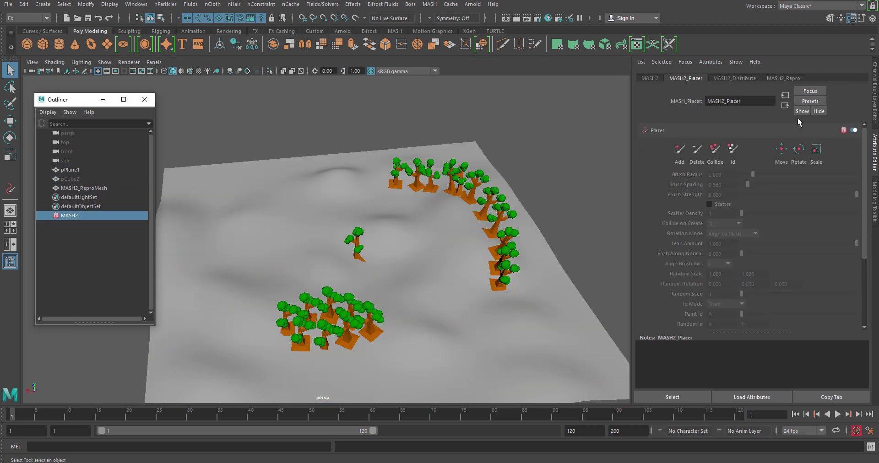
click(782, 149)
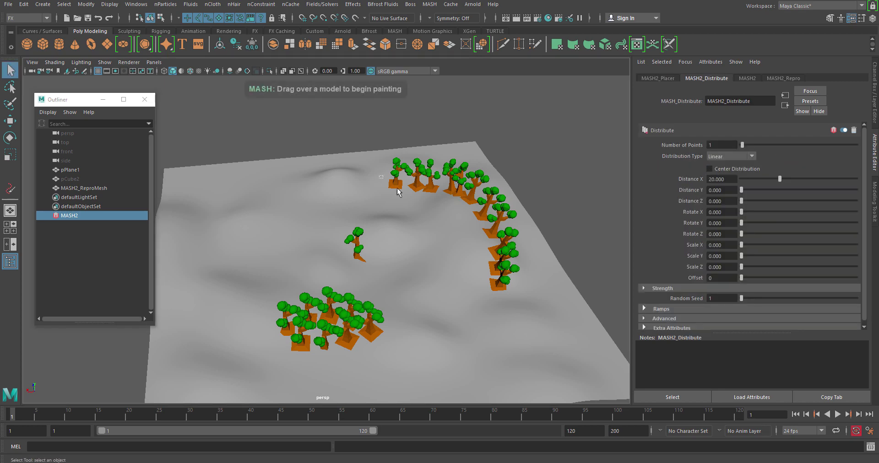
drag(405, 197, 433, 204)
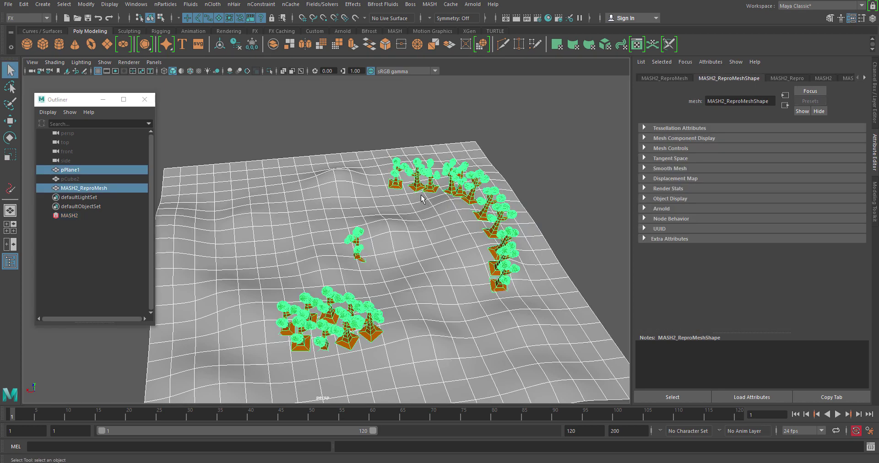
click(71, 216)
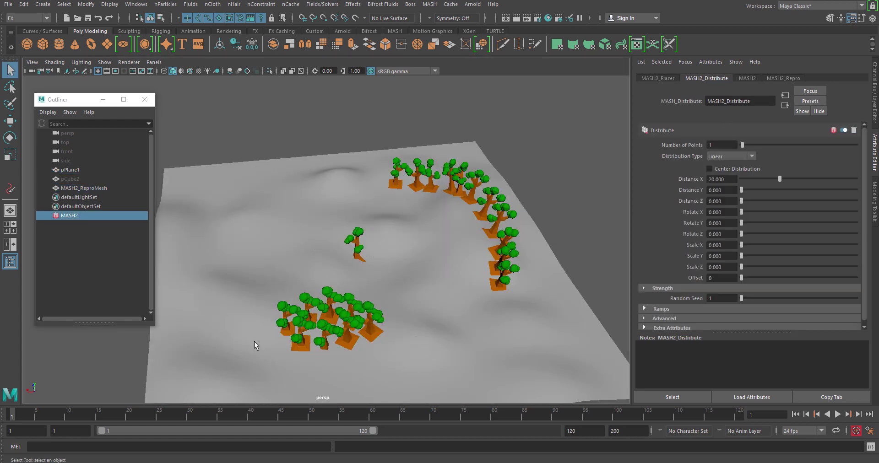
drag(263, 287, 406, 353)
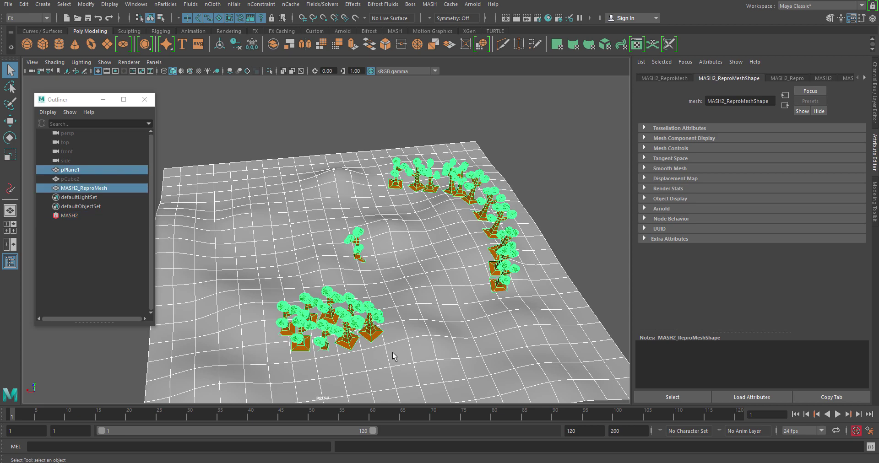
ctrl+click(421, 275)
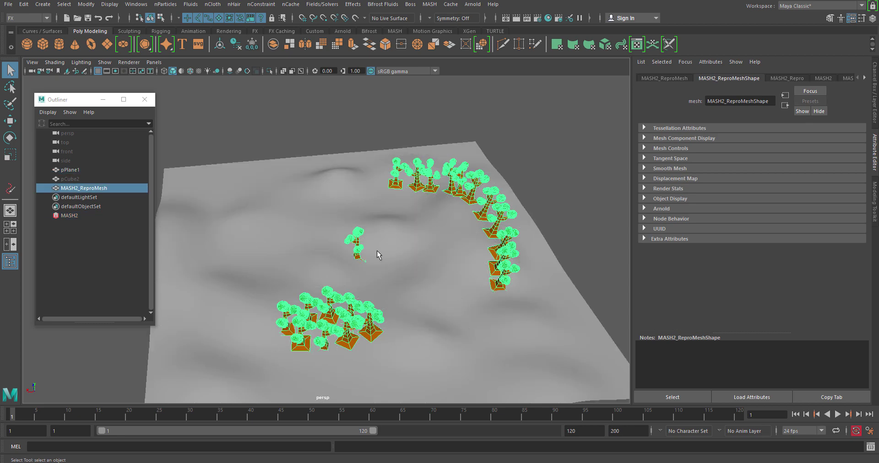
shift+click(382, 268)
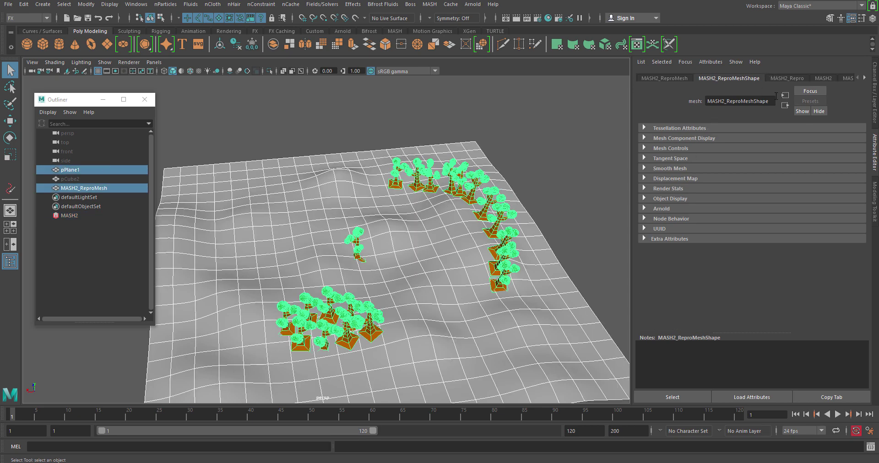
Check the ReproMesh, MASH2, Placer and Distribute tabs, then reselect MASH2 and enable Placer Move
click(791, 78)
click(826, 78)
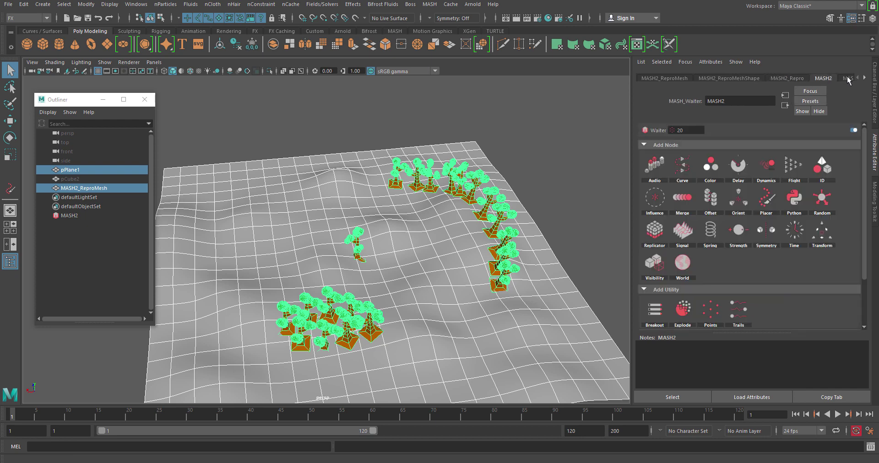
click(848, 79)
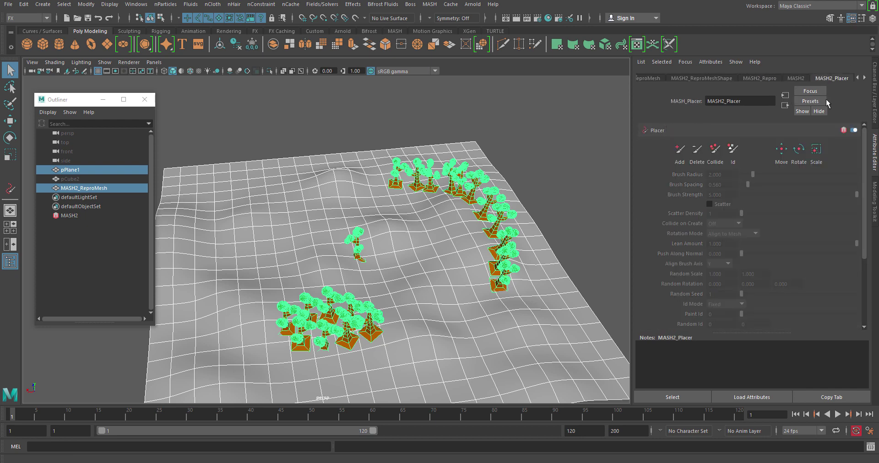
click(783, 147)
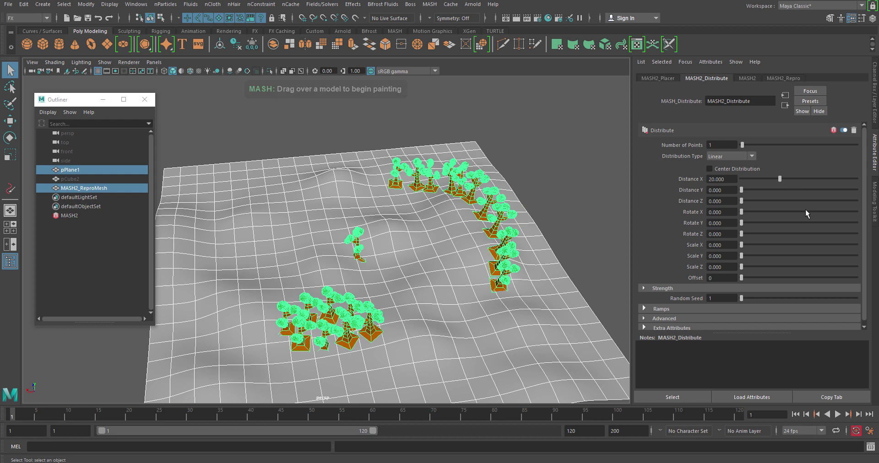
click(672, 79)
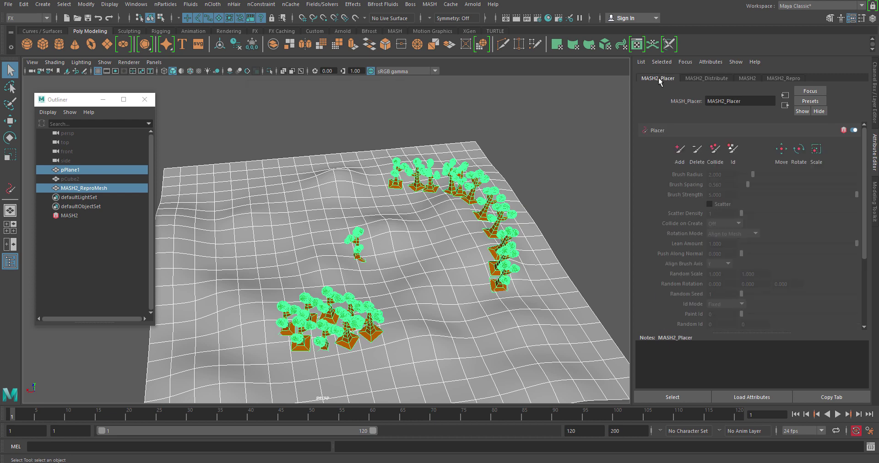
click(532, 161)
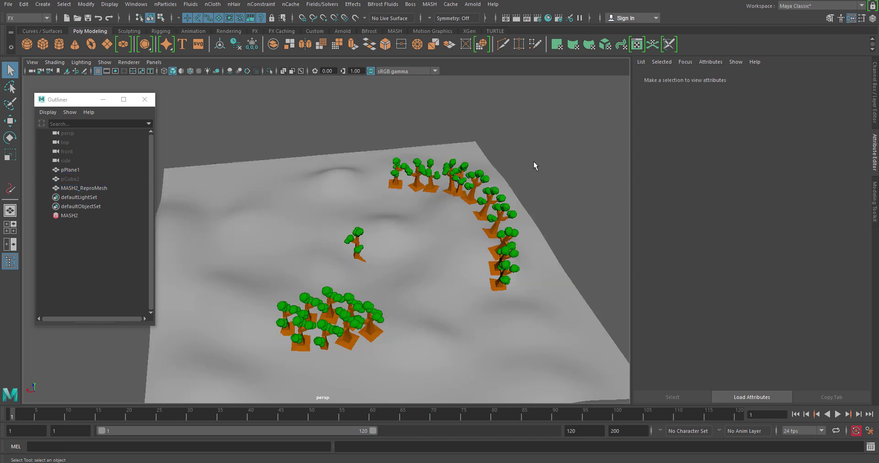
click(71, 216)
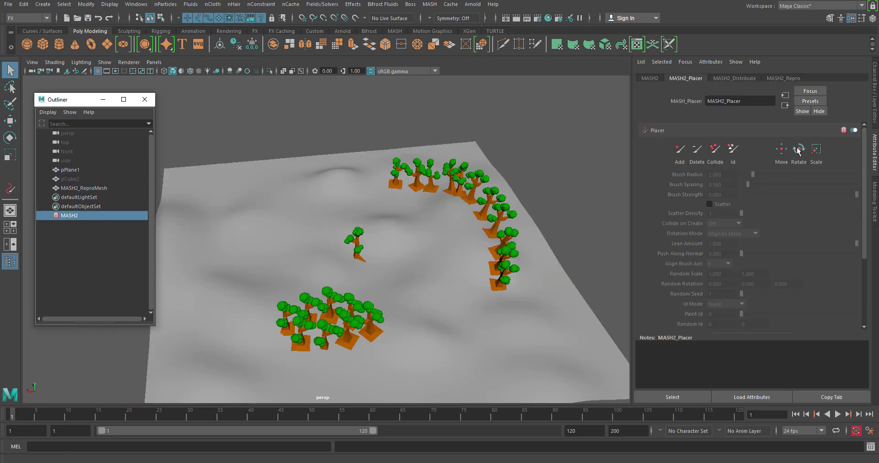
click(783, 153)
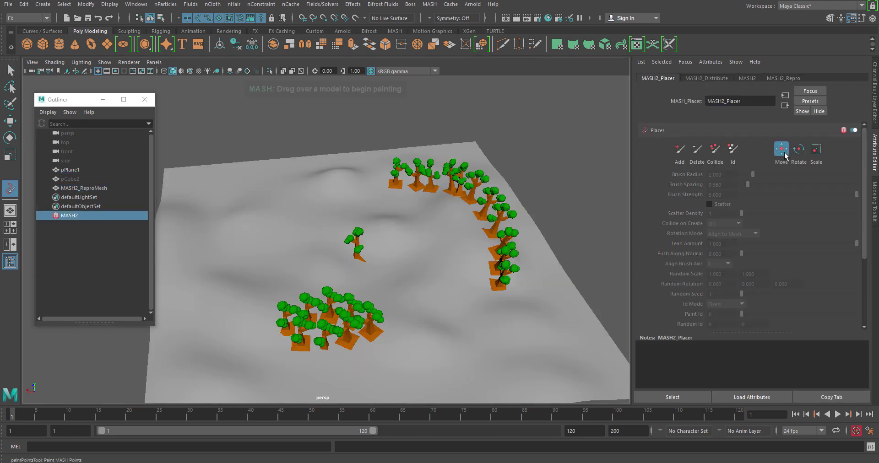
Move several trees out of the arc along X to new spots on the terrain
click(416, 189)
alt+drag(411, 206, 434, 205)
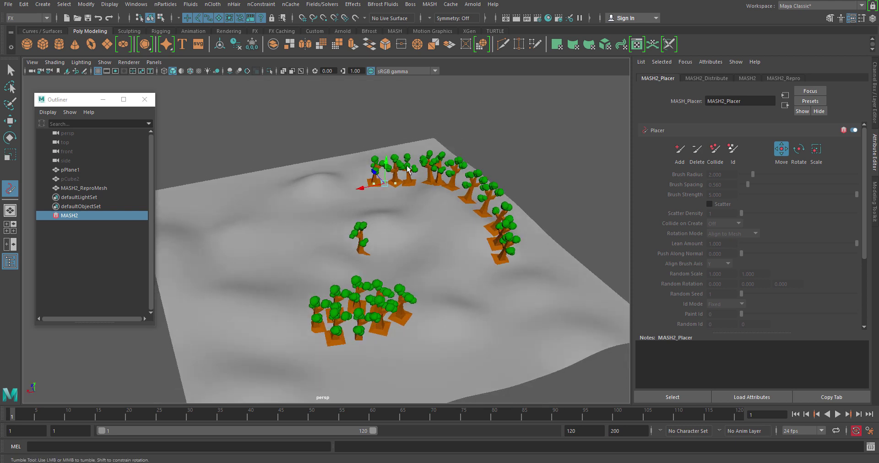
alt+drag(378, 214, 249, 201)
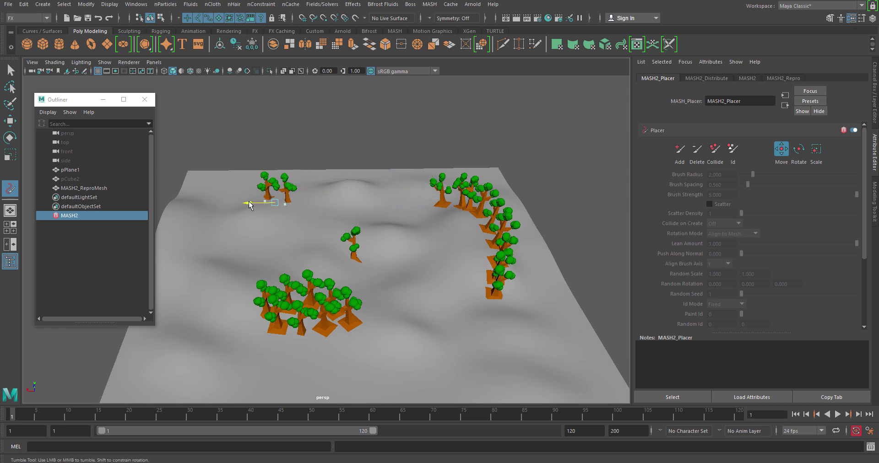
click(447, 214)
drag(422, 204, 419, 255)
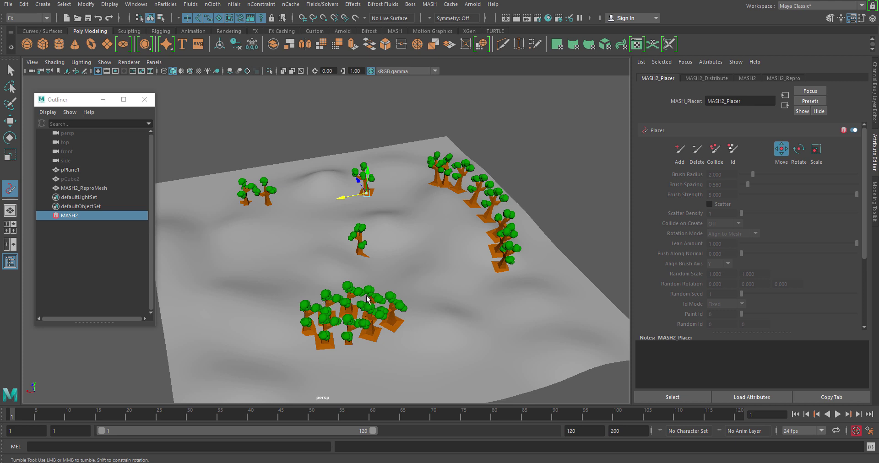
alt+drag(365, 280, 275, 305)
alt+drag(276, 337, 349, 262)
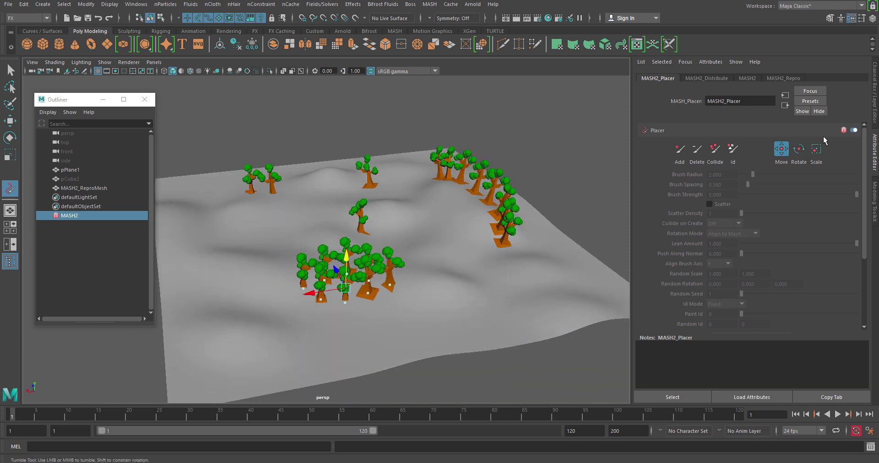
Try rotating the front tree cluster with Placer Rotate, then undo it
click(800, 149)
drag(276, 256, 419, 302)
alt+drag(334, 328, 406, 307)
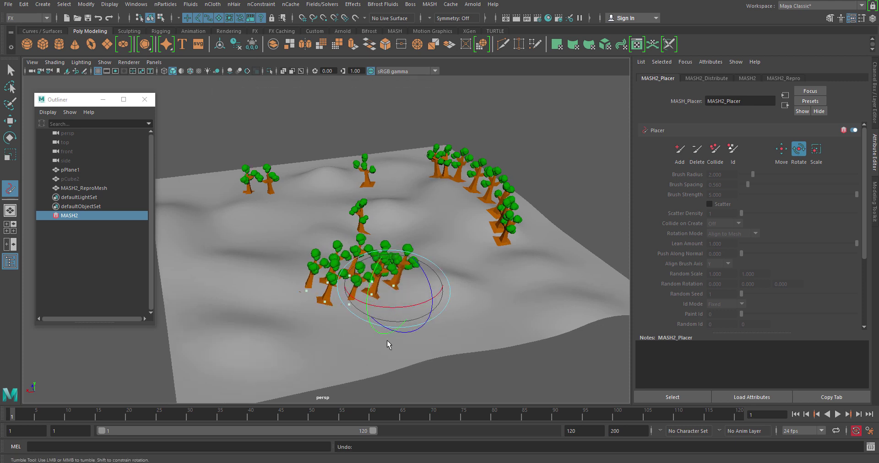
key(ctrl+z)
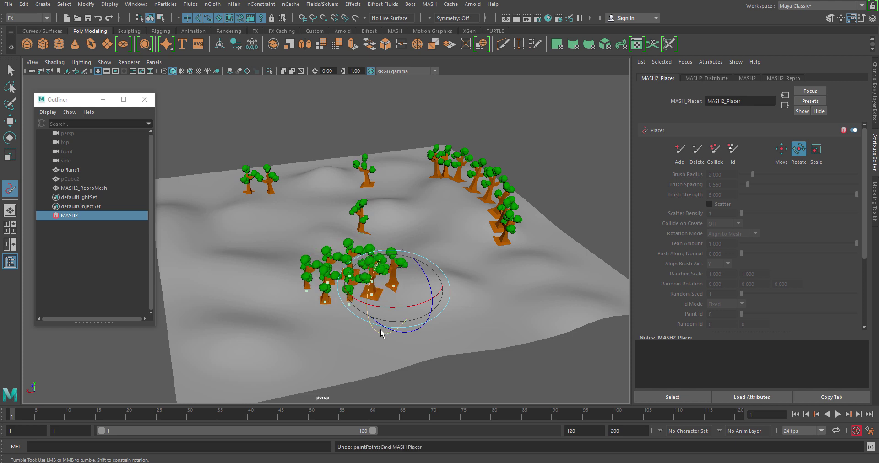
Try scaling the front tree cluster up with Placer Scale, then undo it
click(816, 149)
drag(293, 255, 416, 308)
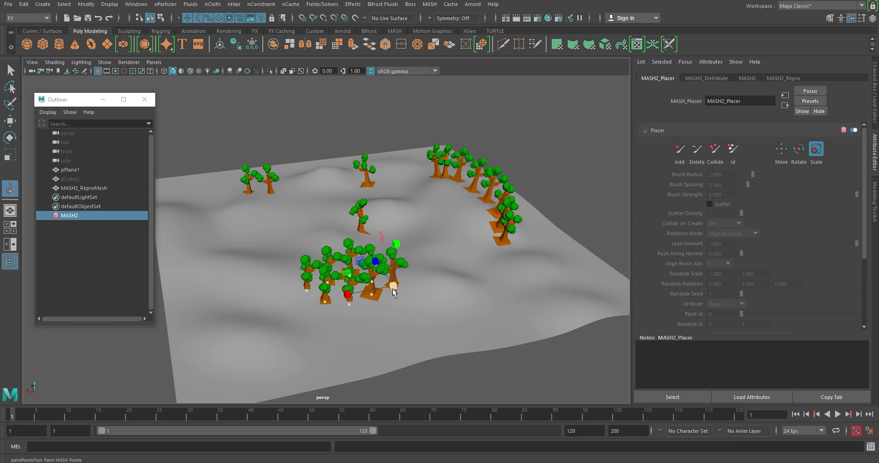
drag(393, 289, 526, 193)
key(ctrl+z)
key(ctrl+z)
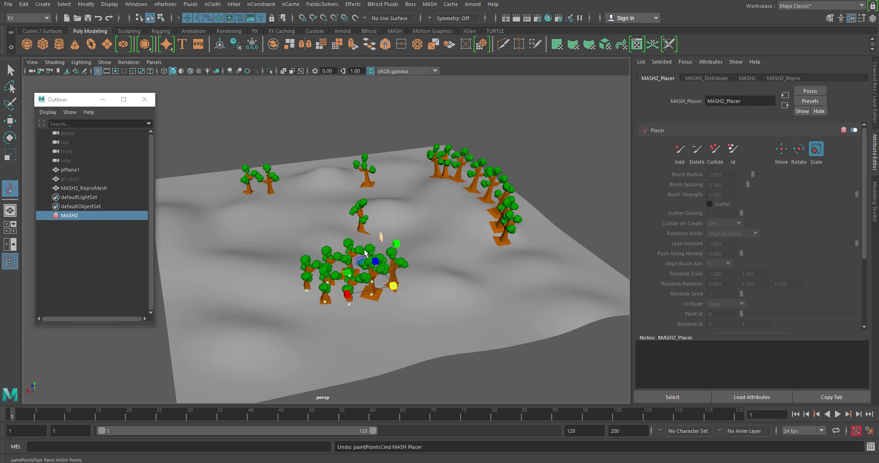
alt+drag(360, 252, 360, 239)
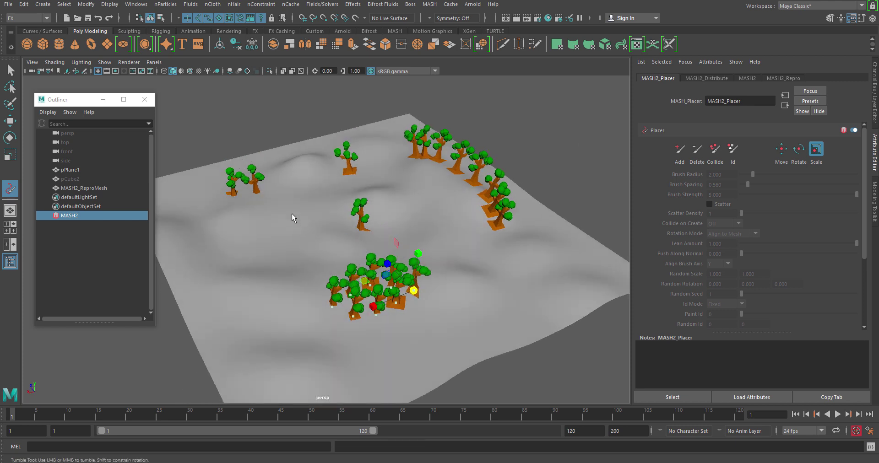
Switch the MASH2_Placer back to Add mode and reframe the terrain
click(680, 149)
alt+right_drag(435, 262, 394, 293)
alt+drag(394, 293, 353, 321)
alt+right_drag(353, 320, 417, 299)
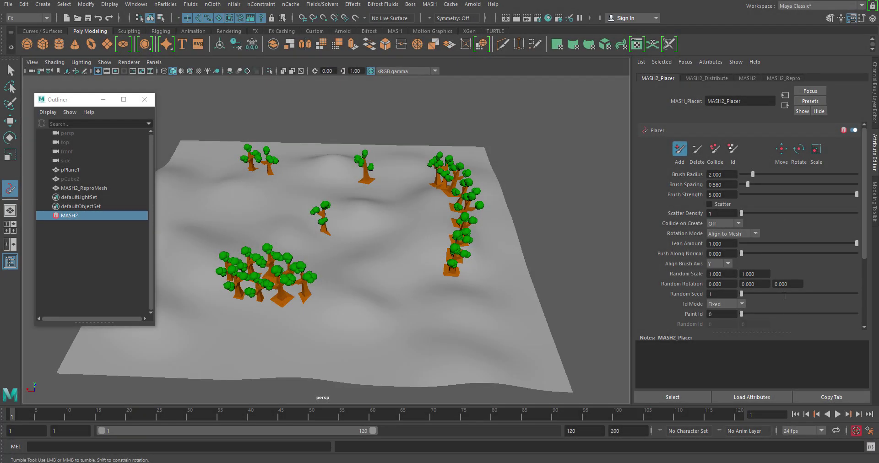
Create an enlarged polygon sphere beside the terrain, then select MASH2 in the Outliner
scroll(716, 221, down, 3)
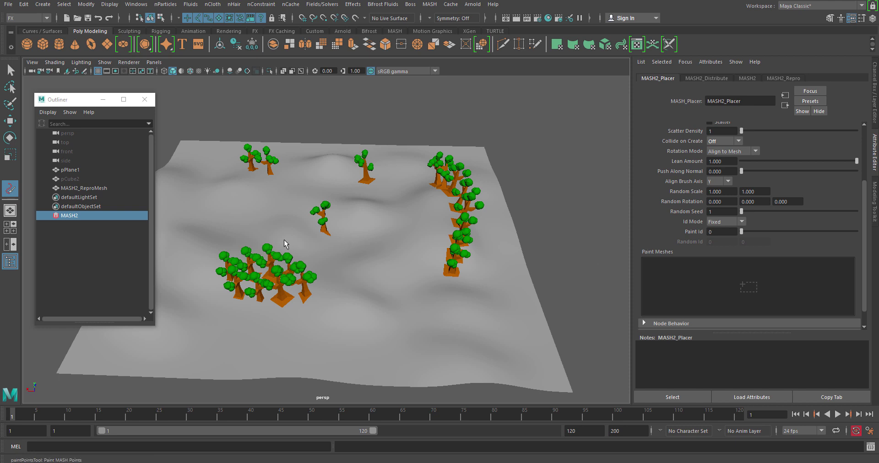
click(28, 45)
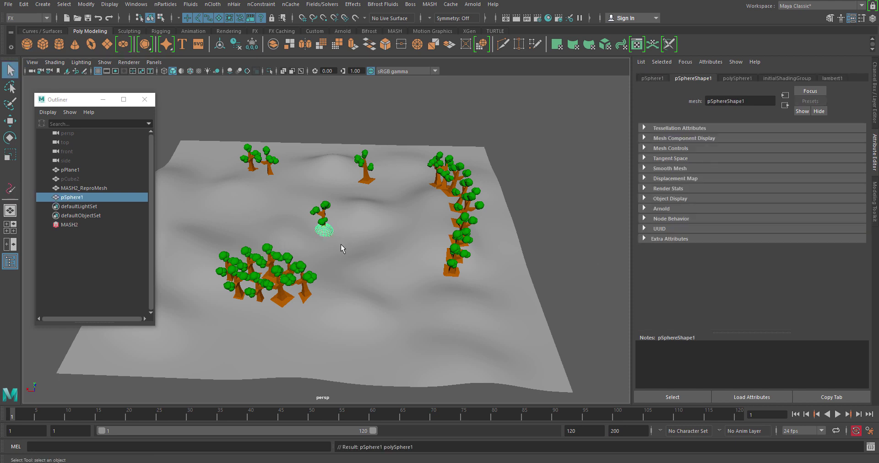
key(r)
drag(324, 237, 386, 230)
key(w)
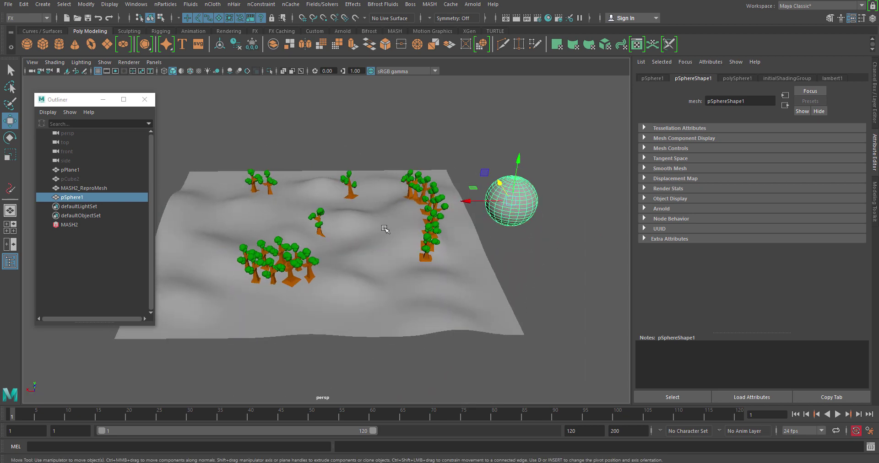
click(81, 224)
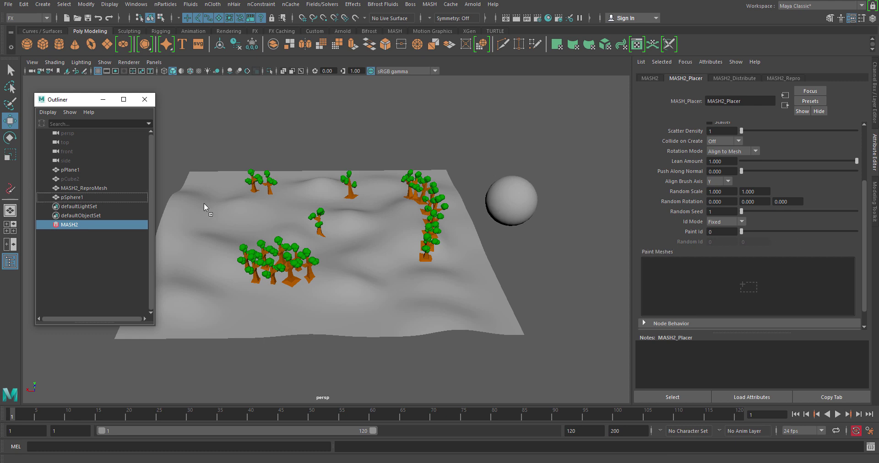
Add pSphere1 to the Placer's Paint Meshes and activate the Add painting tool
mouse_move(287, 218)
middle_down()
mouse_move(733, 304)
mouse_move(719, 281)
middle_up()
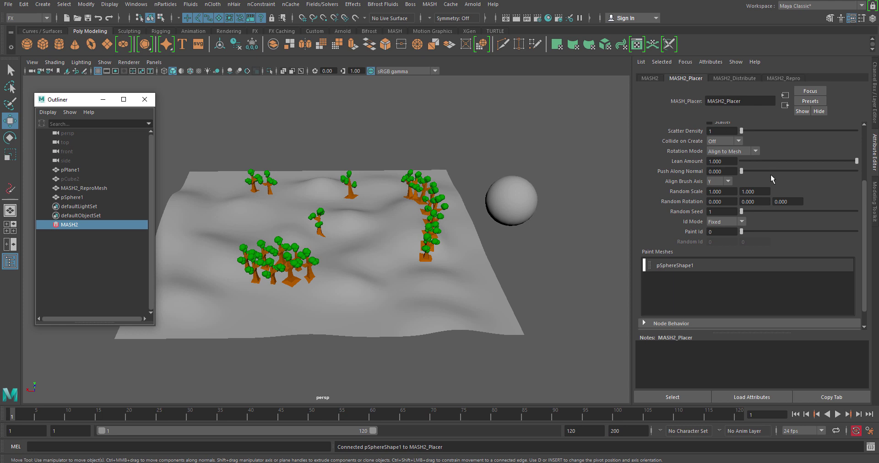
scroll(770, 176, up, 3)
click(681, 149)
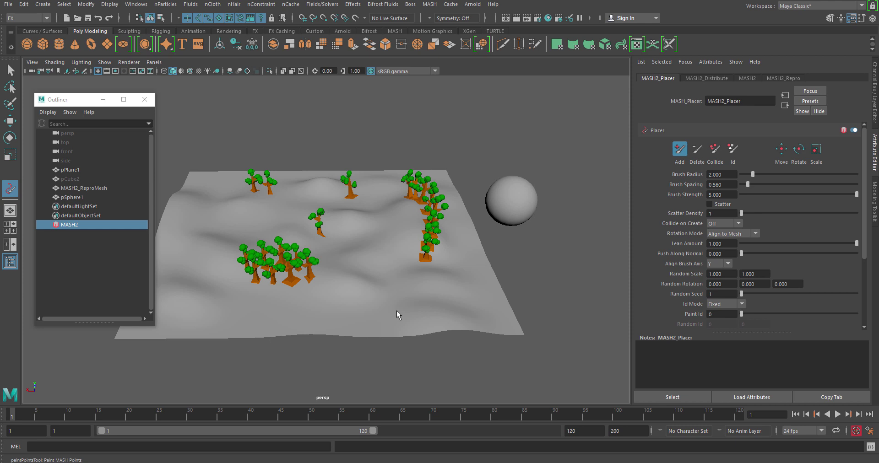
Paint trees onto the sphere's surface with MASH2_Placer and inspect them from several angles
mouse_move(504, 183)
mouse_down()
mouse_move(519, 201)
mouse_move(489, 216)
mouse_move(447, 271)
mouse_up()
alt+right_drag(447, 271, 491, 277)
alt+drag(471, 249, 446, 265)
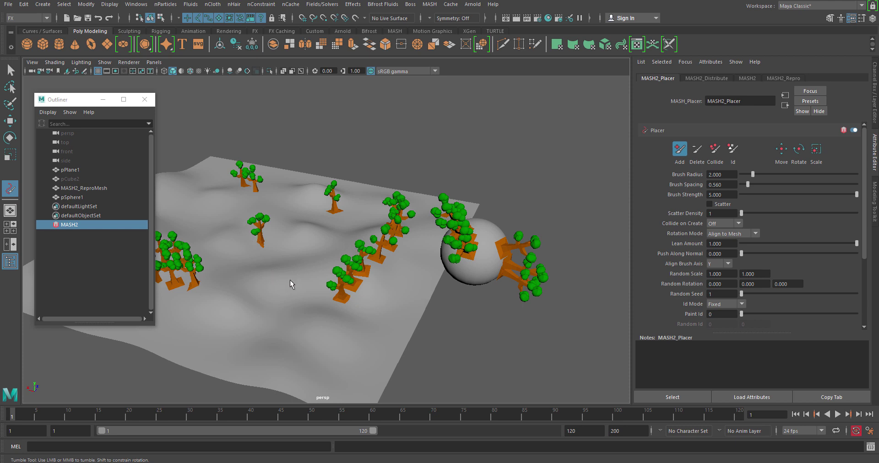
alt+drag(287, 272, 466, 273)
alt+middle_drag(477, 261, 330, 314)
alt+right_drag(329, 314, 415, 322)
mouse_move(416, 322)
alt+mouse_down()
mouse_move(428, 319)
mouse_move(417, 322)
alt+mouse_up()
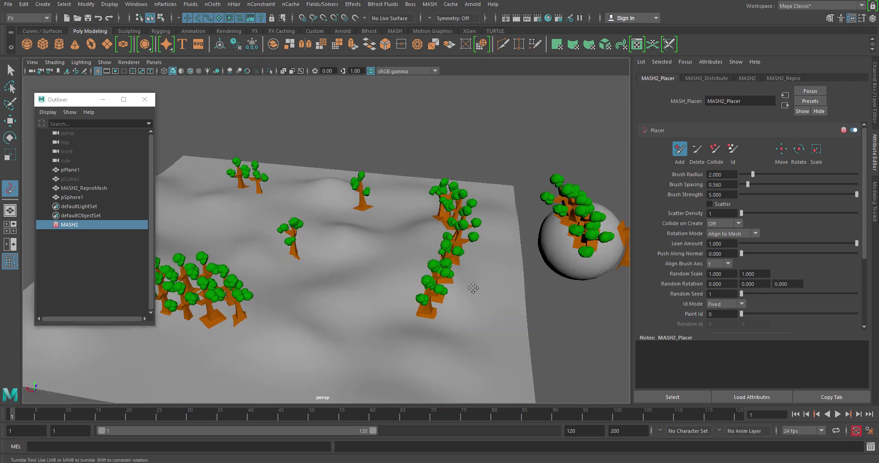
alt+middle_drag(473, 289, 493, 289)
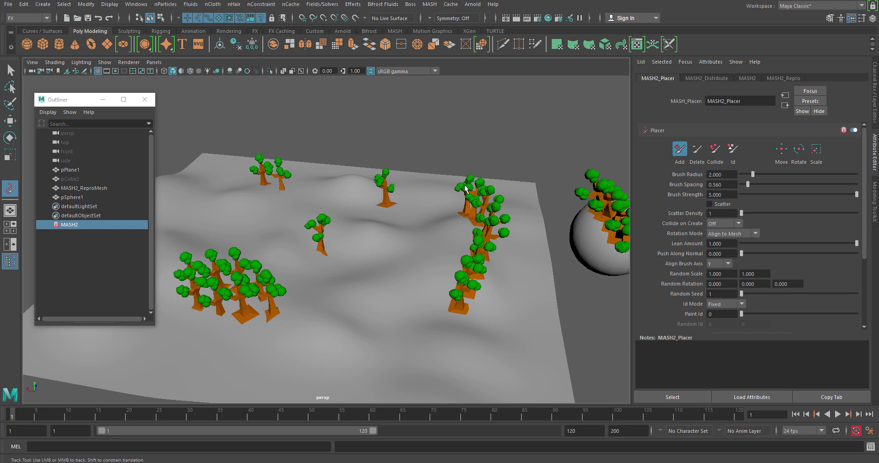